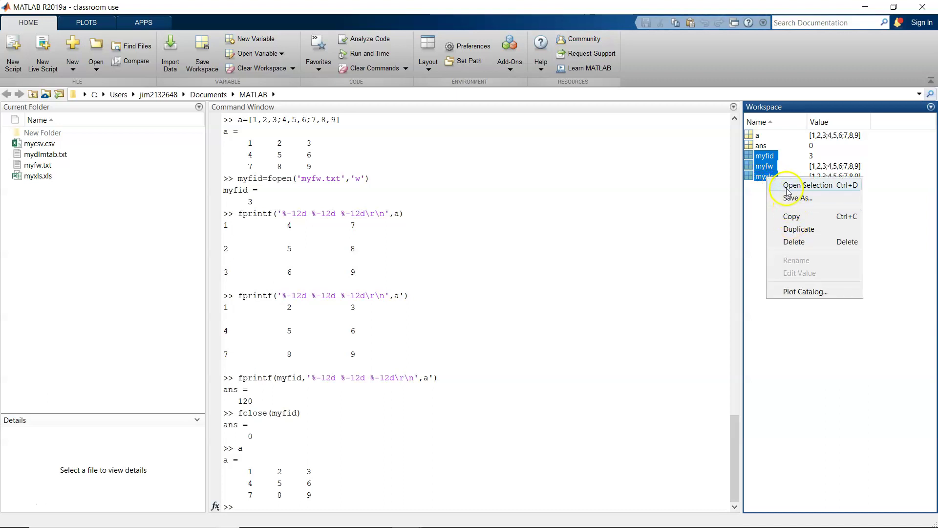
# Delete the variables myfid, myfw and myxls from the workspace and clear the Command Window with clc.
pyautogui.click(794, 241)
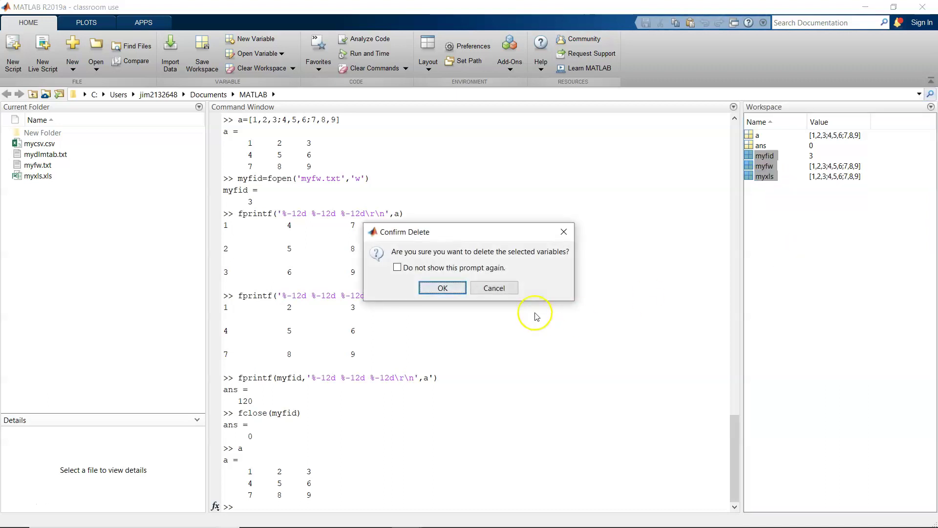
pyautogui.click(446, 288)
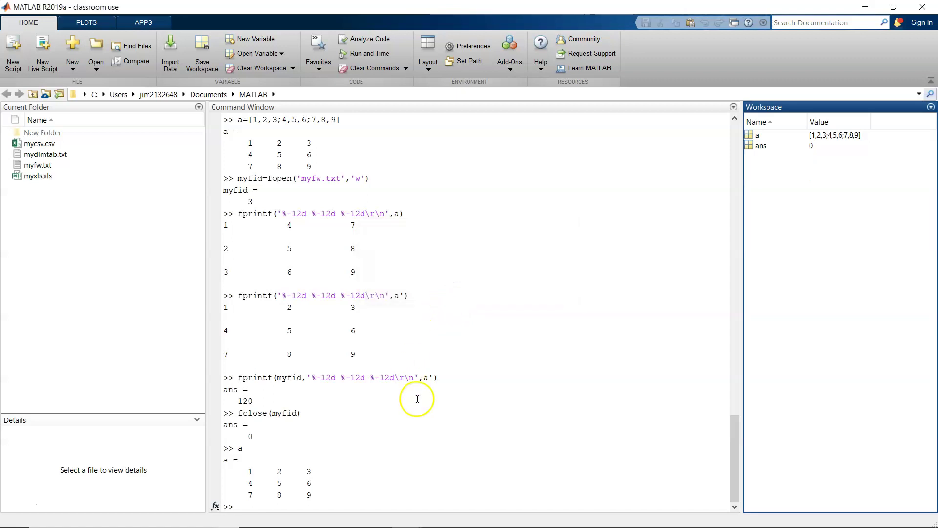
pyautogui.click(346, 504)
pyautogui.write('clc')
pyautogui.press('Return')
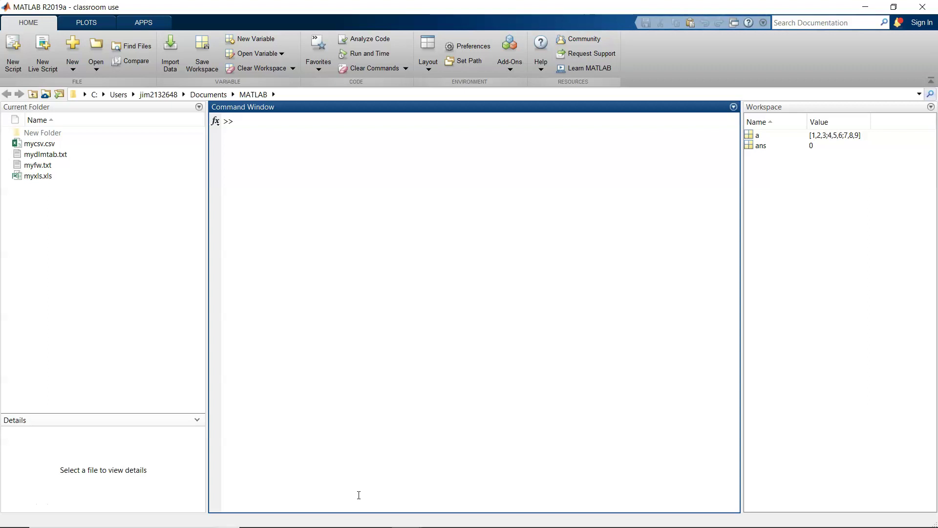
# Open mycsv.csv from the MATLAB folder for data import and select cells in its first row.
pyautogui.click(170, 67)
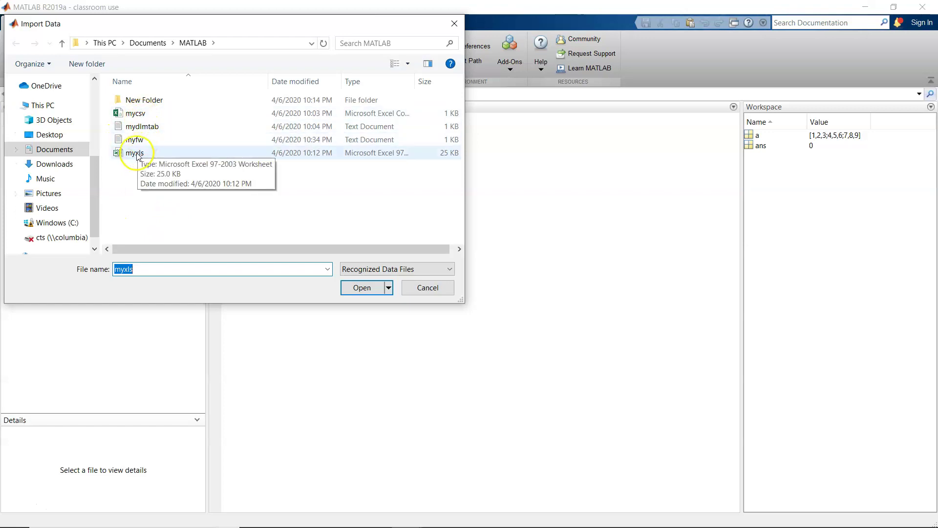
pyautogui.click(140, 115)
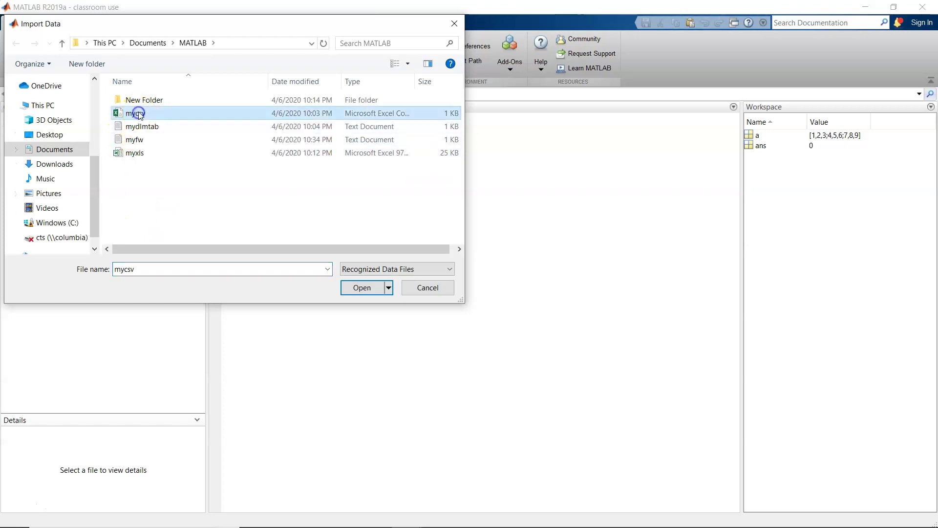
pyautogui.click(375, 290)
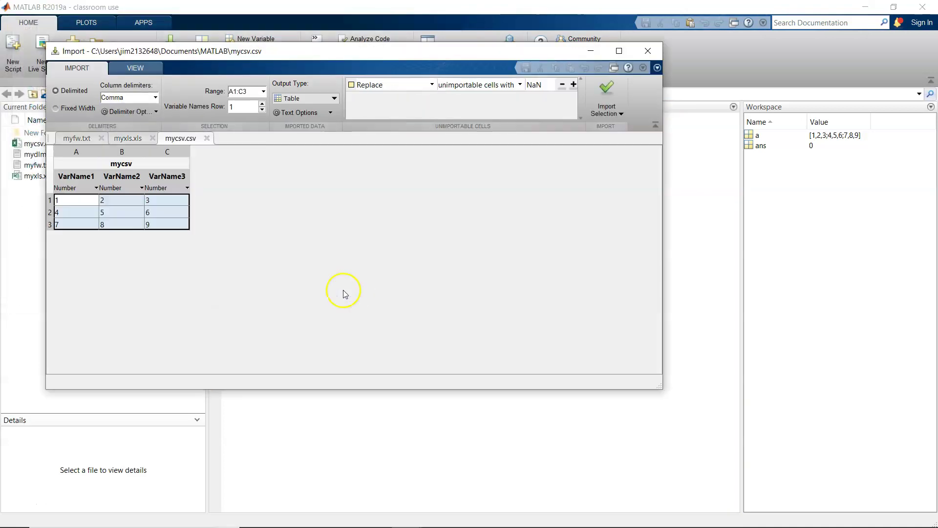
pyautogui.moveTo(81, 195)
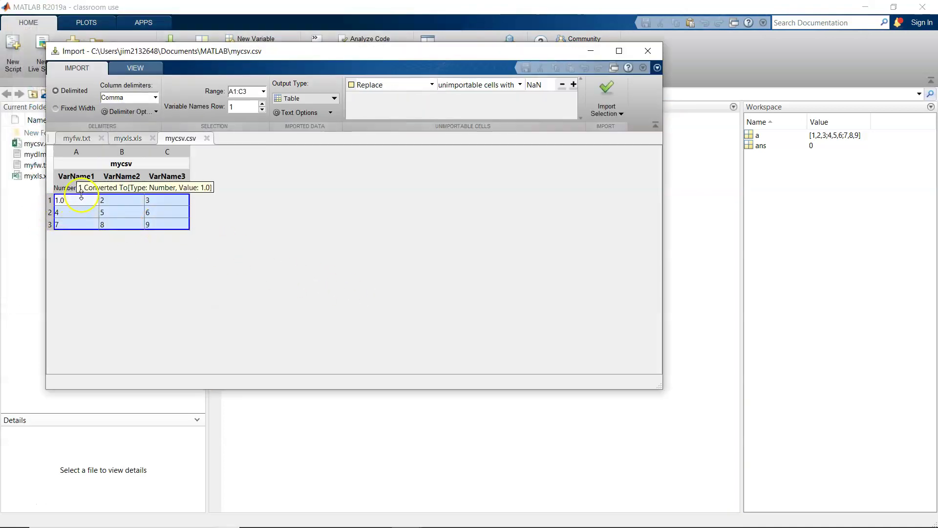
pyautogui.click(90, 200)
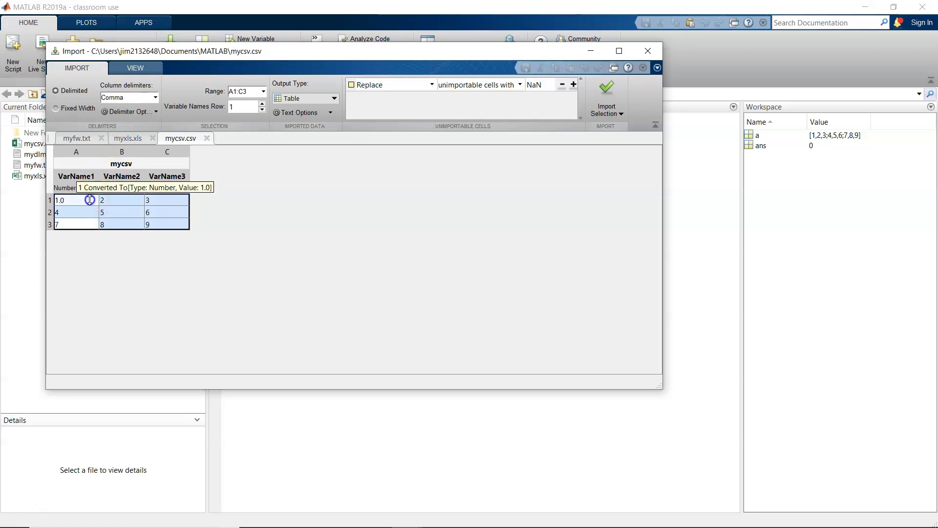
pyautogui.moveTo(90, 200); pyautogui.dragTo(163, 201)
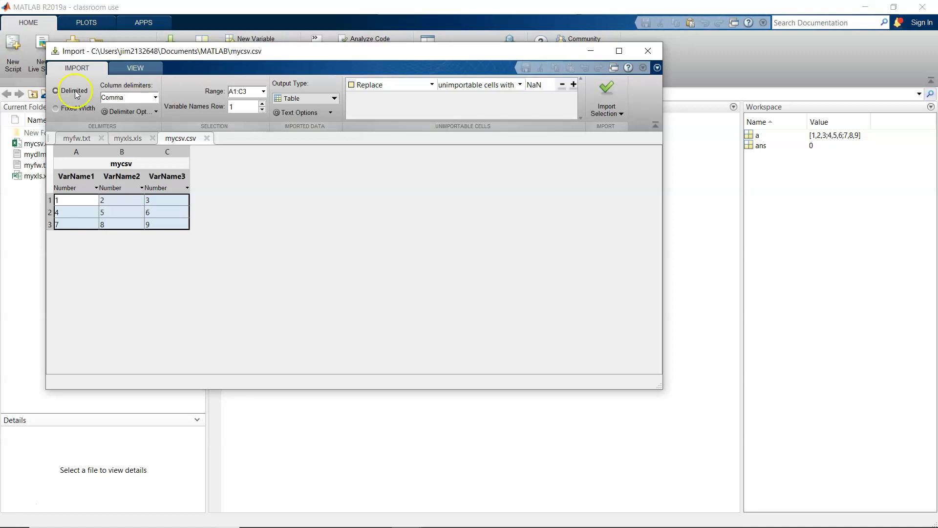
# Look through the output types for the mycsv import and choose Numeric Matrix.
pyautogui.click(319, 100)
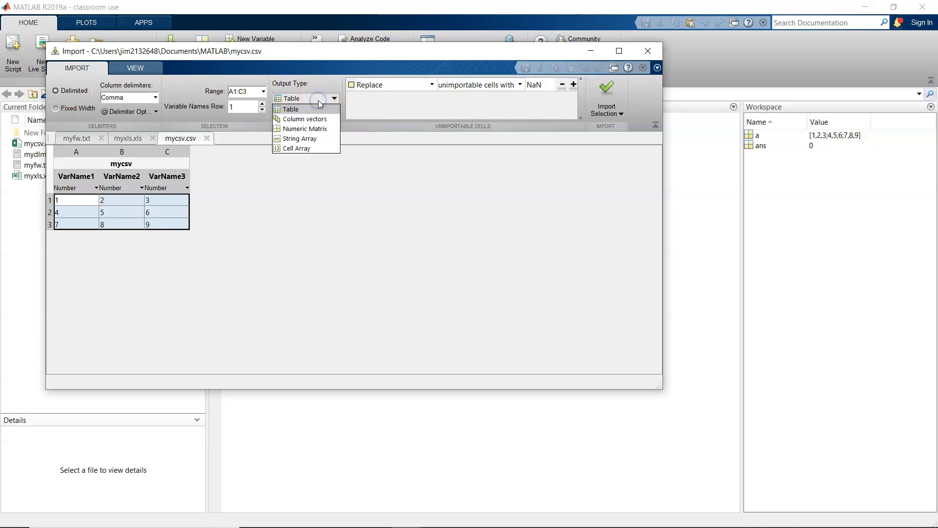
pyautogui.click(316, 107)
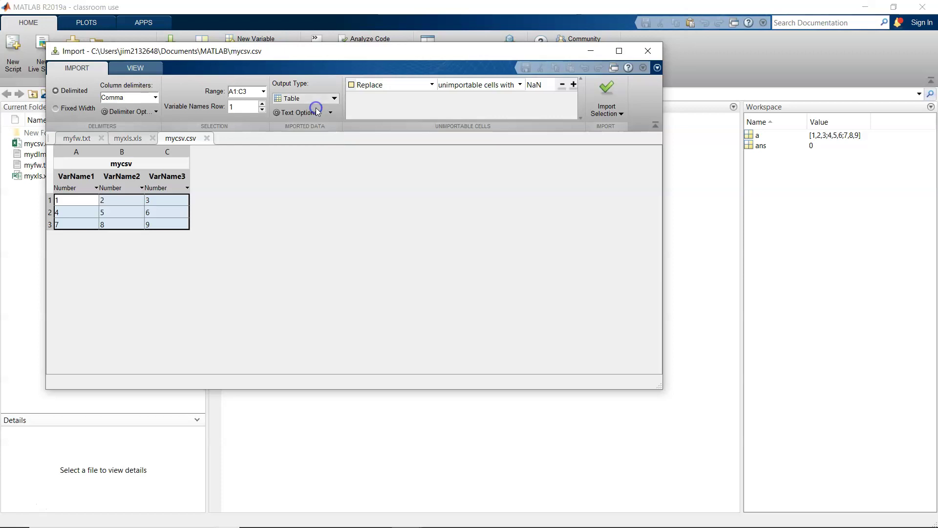
pyautogui.click(318, 101)
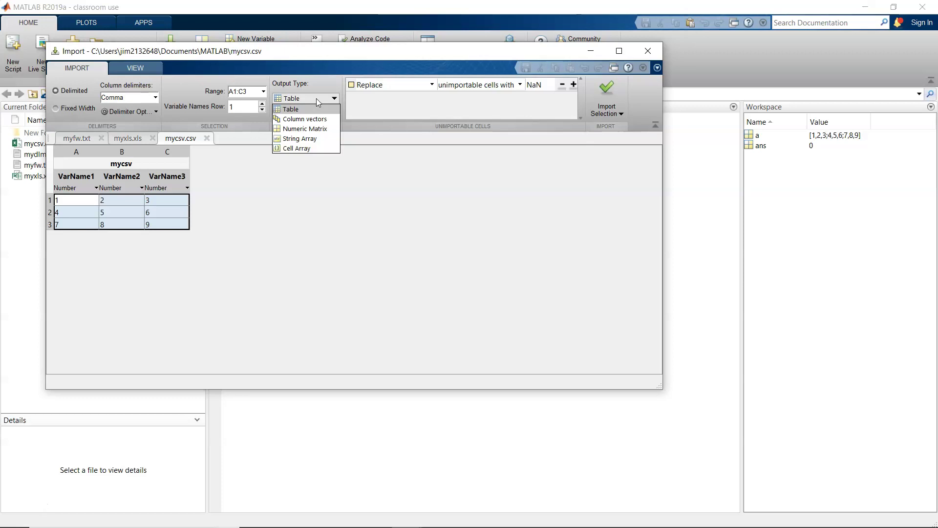
pyautogui.click(316, 130)
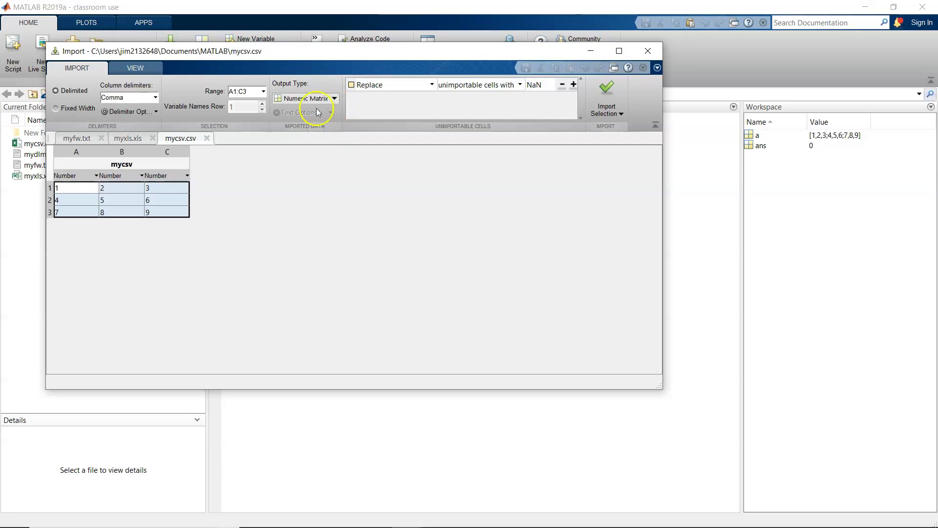
# Switch the mycsv import to Column vectors and inspect the editable variable names above the columns.
pyautogui.click(313, 99)
pyautogui.click(316, 120)
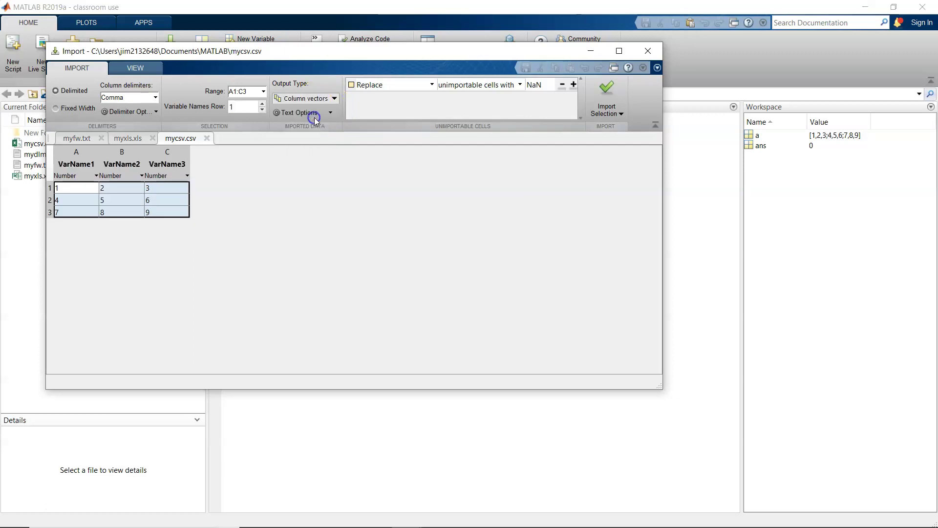
pyautogui.click(81, 165)
pyautogui.doubleClick(81, 165)
pyautogui.click(94, 167)
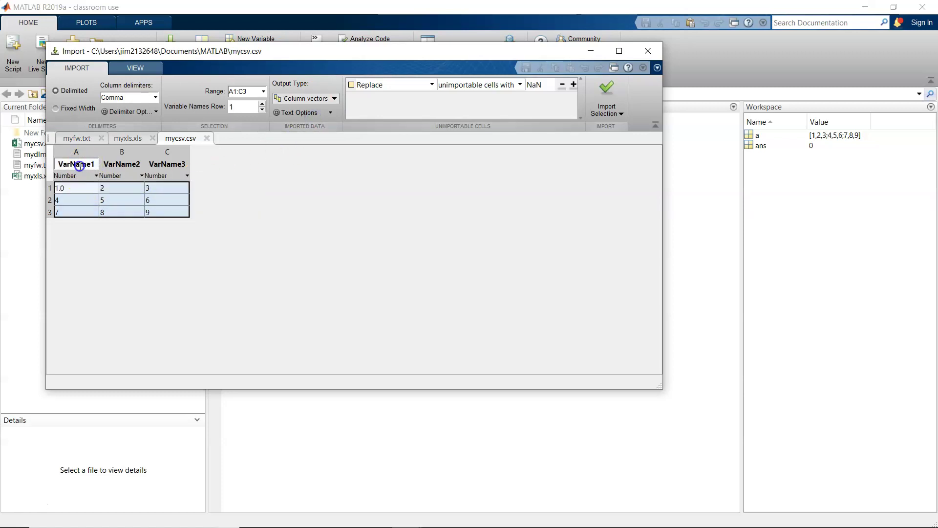
pyautogui.press('Return')
pyautogui.click(174, 165)
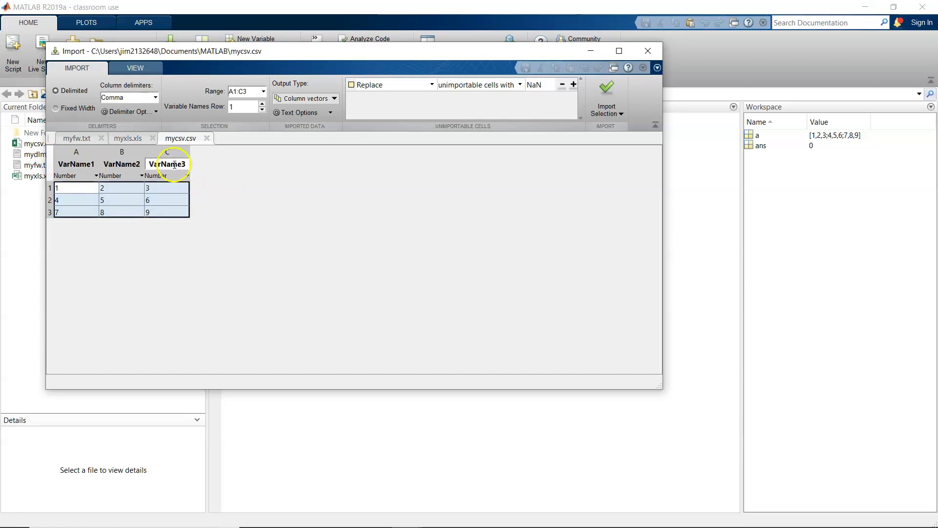
# Compare the mycsv preview as a Numeric Matrix and as a Table.
pyautogui.click(312, 99)
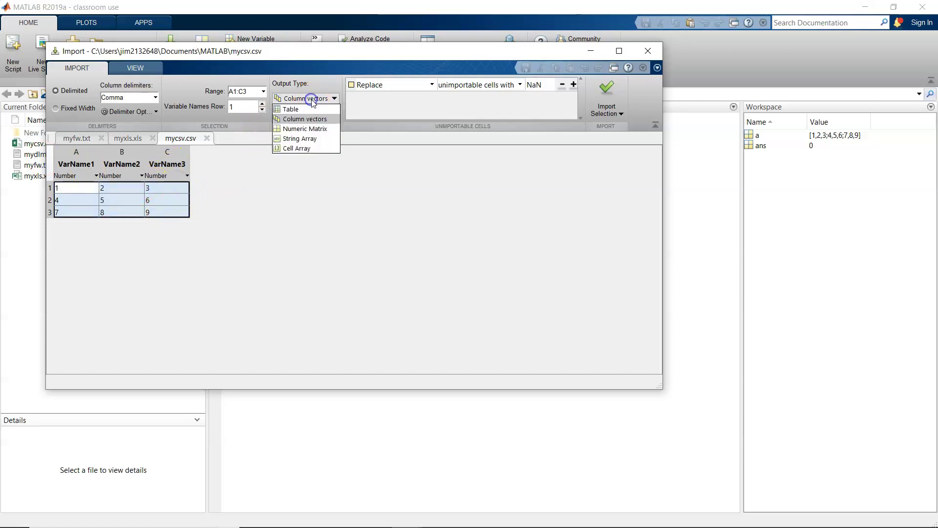
pyautogui.click(307, 129)
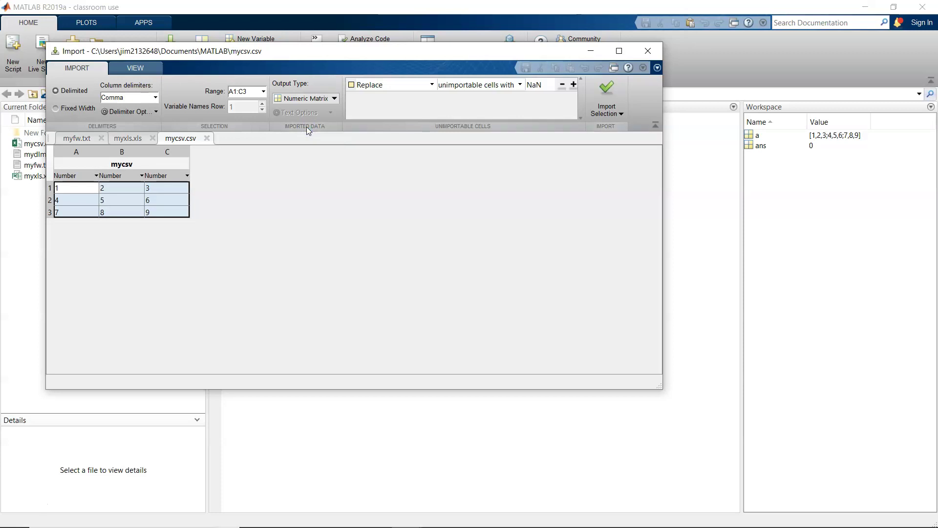
pyautogui.click(301, 99)
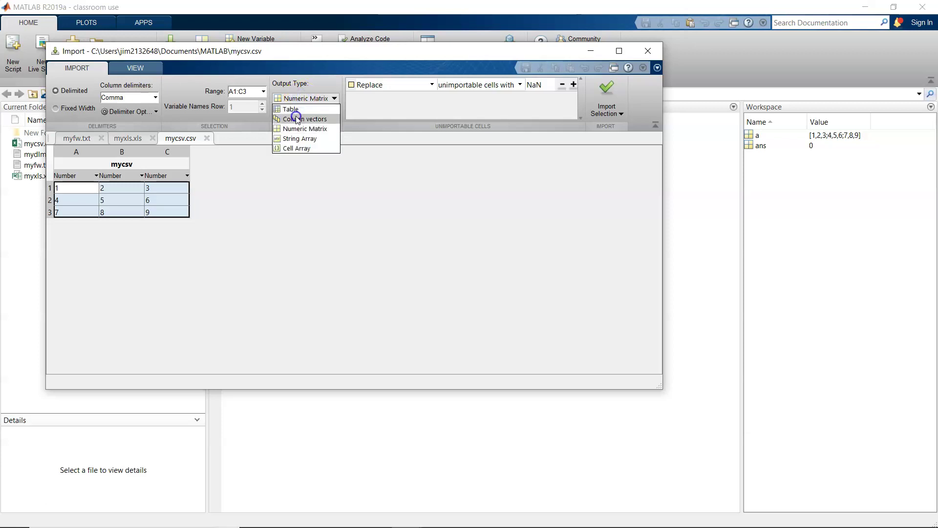
pyautogui.click(292, 110)
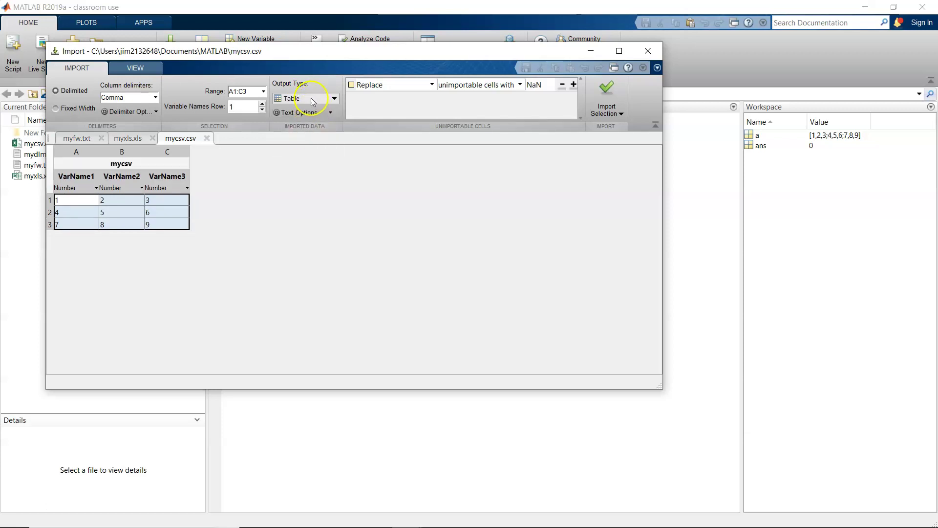
# Set the mycsv output type to Numeric Matrix and import the selected data into the workspace.
pyautogui.click(312, 101)
pyautogui.click(309, 129)
pyautogui.click(313, 99)
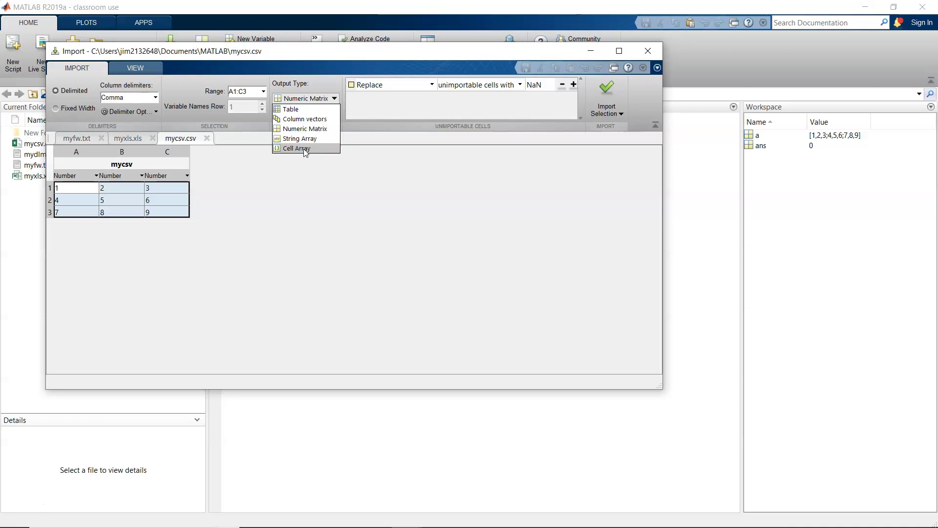
pyautogui.click(311, 130)
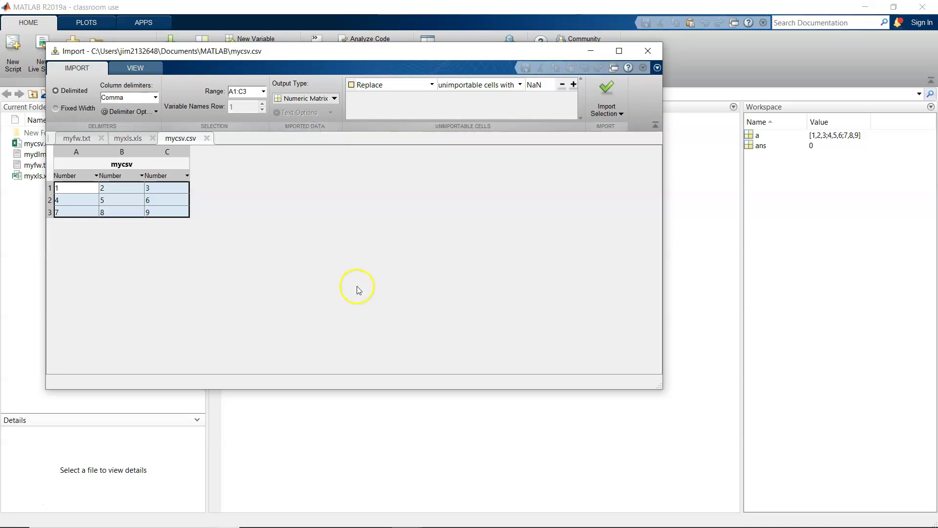
pyautogui.click(610, 91)
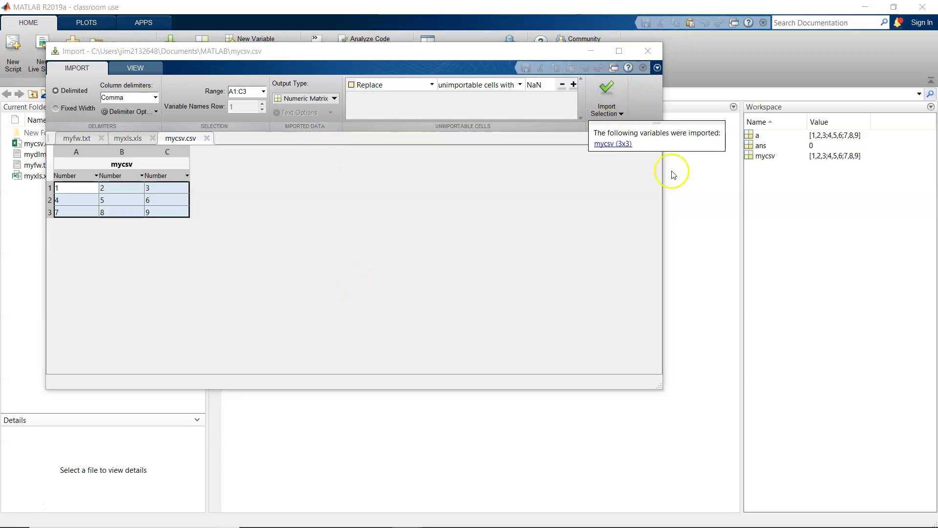
# Open the imported mycsv variable to examine its cells, and close the variable view.
pyautogui.doubleClick(765, 155)
pyautogui.click(236, 160)
pyautogui.moveTo(235, 160); pyautogui.dragTo(339, 193)
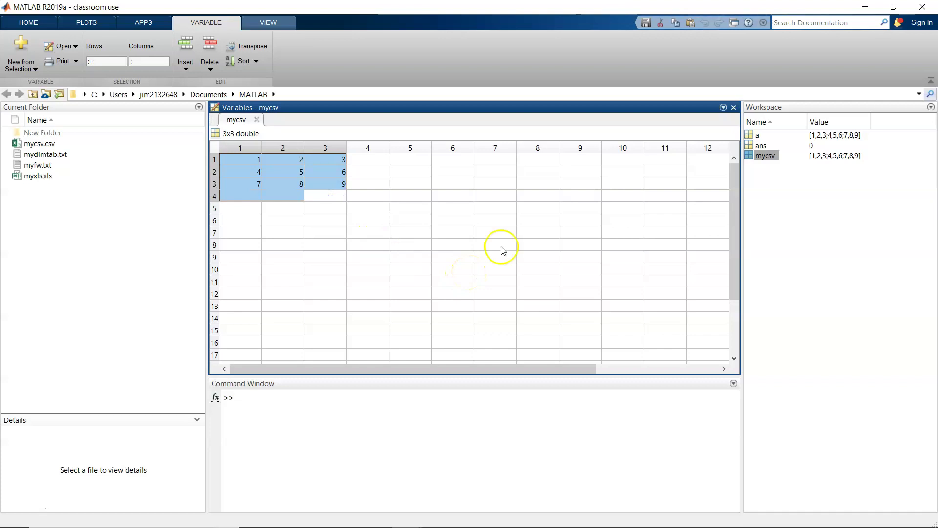
pyautogui.click(734, 108)
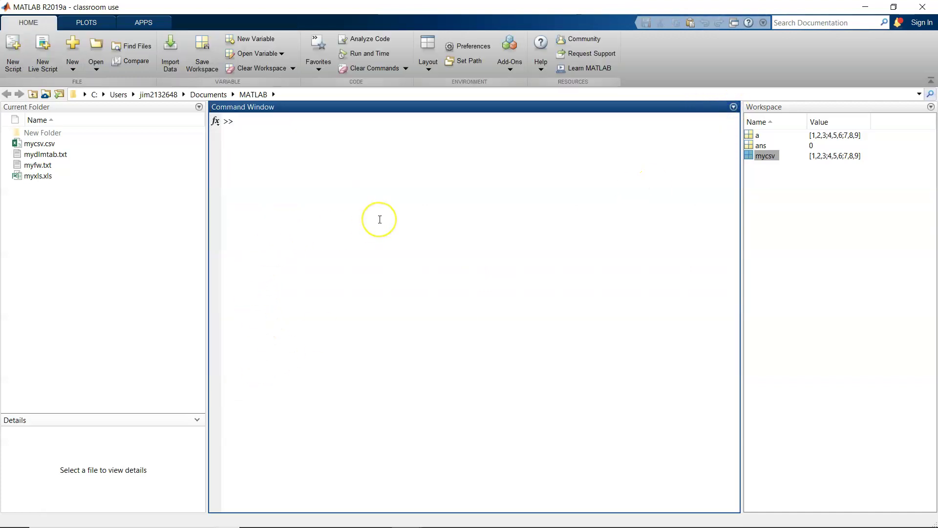
# Display the matrices mycsv and a in the Command Window to compare them.
pyautogui.write('mycsv')
pyautogui.press('Return')
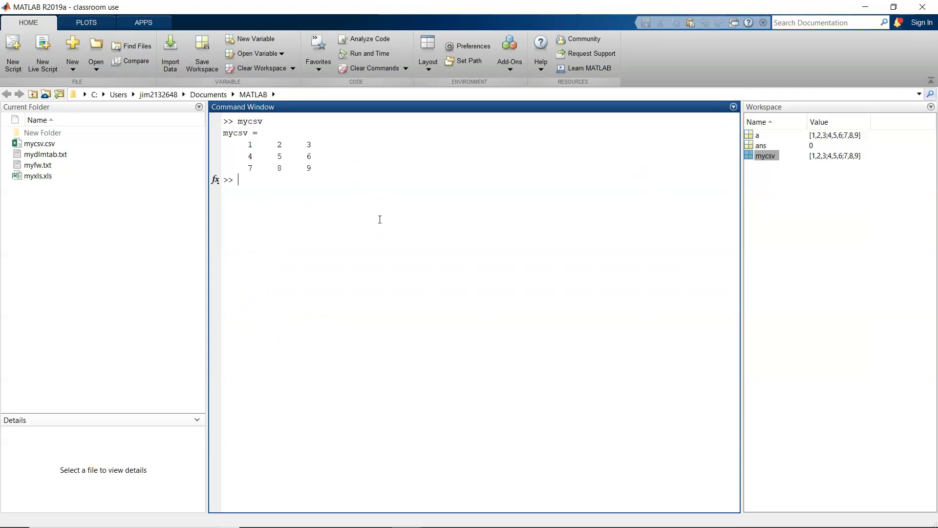
pyautogui.moveTo(223, 130); pyautogui.dragTo(332, 167)
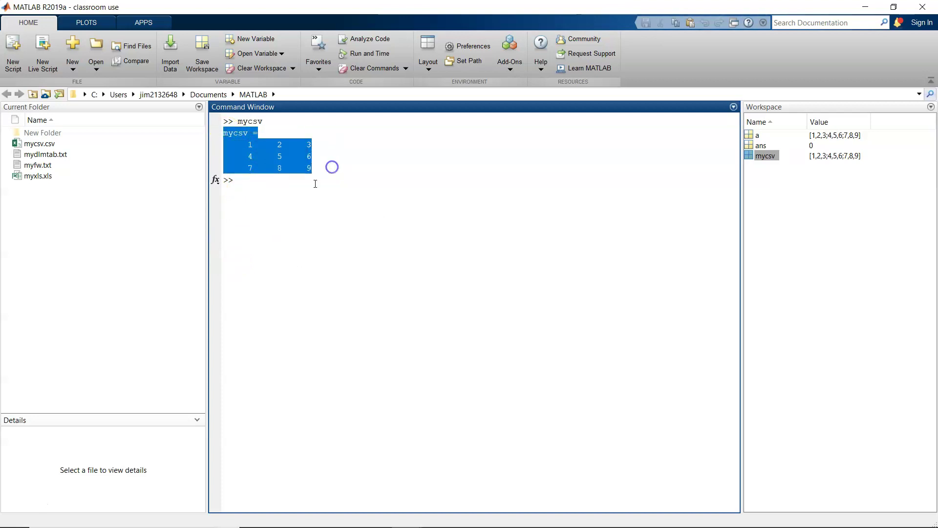
pyautogui.click(292, 186)
pyautogui.write('a')
pyautogui.press('Return')
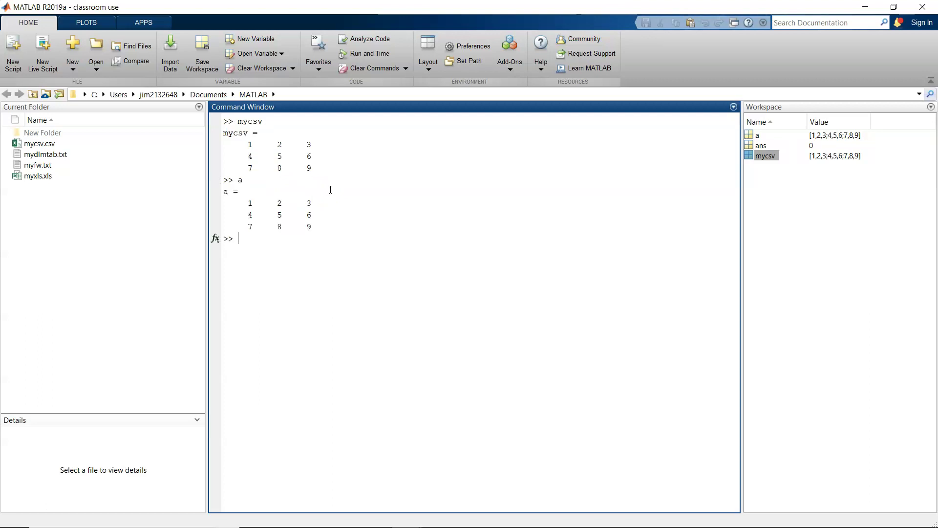
# Open mydlmtab.txt for data import and set its output type to Numeric Matrix.
pyautogui.click(170, 58)
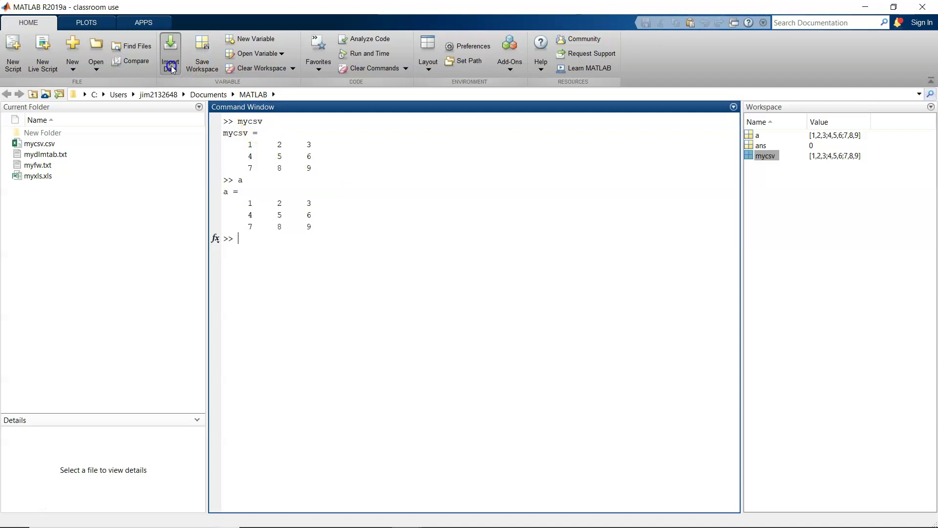
pyautogui.click(149, 130)
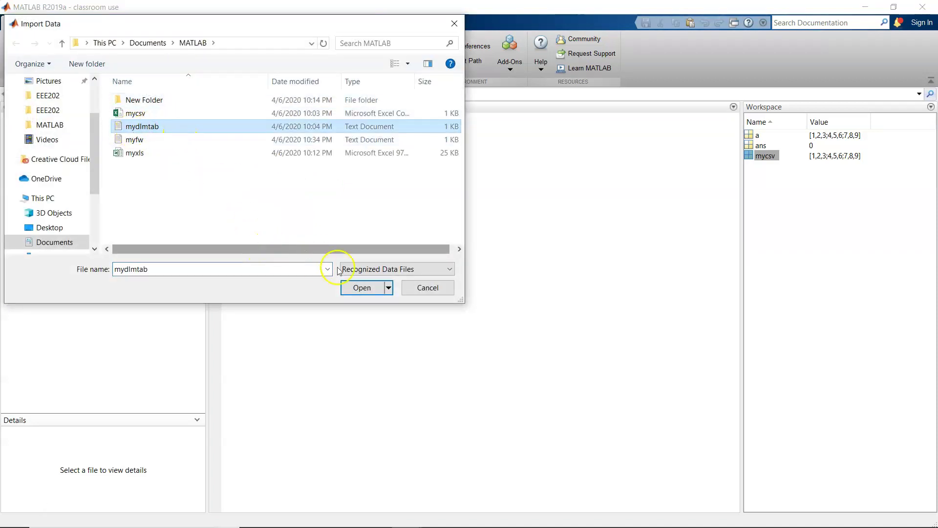
pyautogui.click(362, 288)
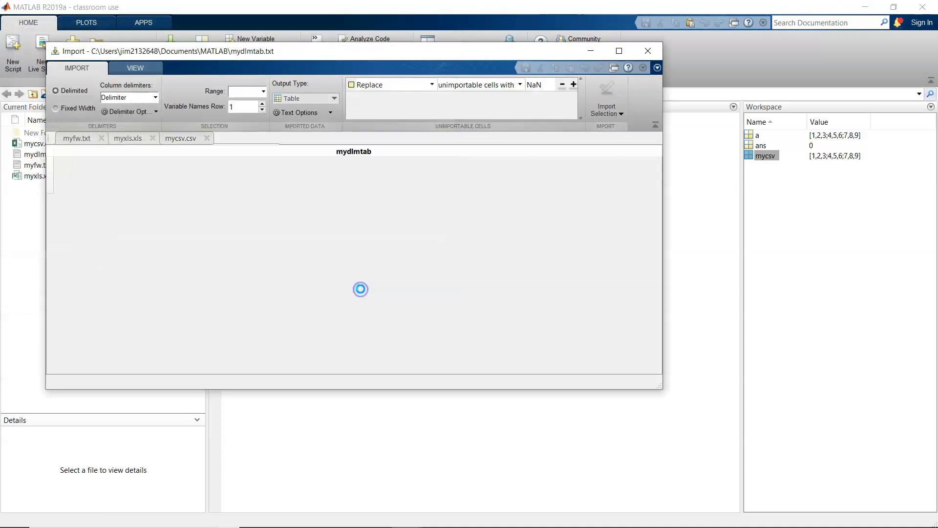
pyautogui.click(298, 97)
pyautogui.click(301, 129)
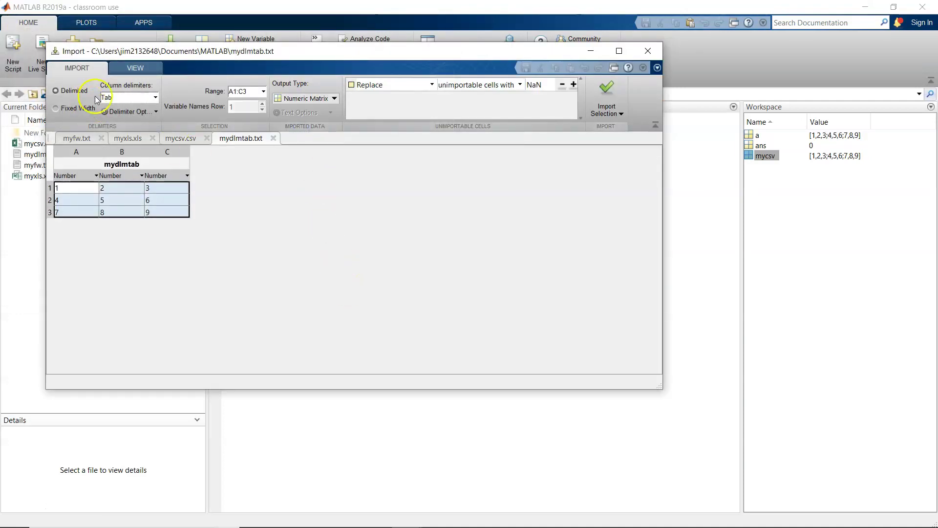
# Review the column delimiter choices for mydlmtab, keep Tab, and import the selected data into the workspace.
pyautogui.click(127, 100)
pyautogui.click(126, 100)
pyautogui.click(128, 100)
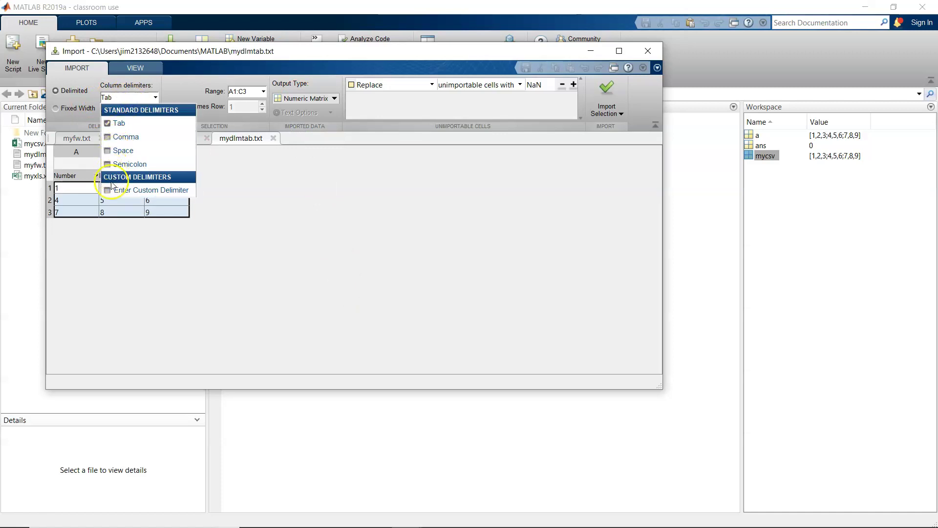
pyautogui.click(133, 96)
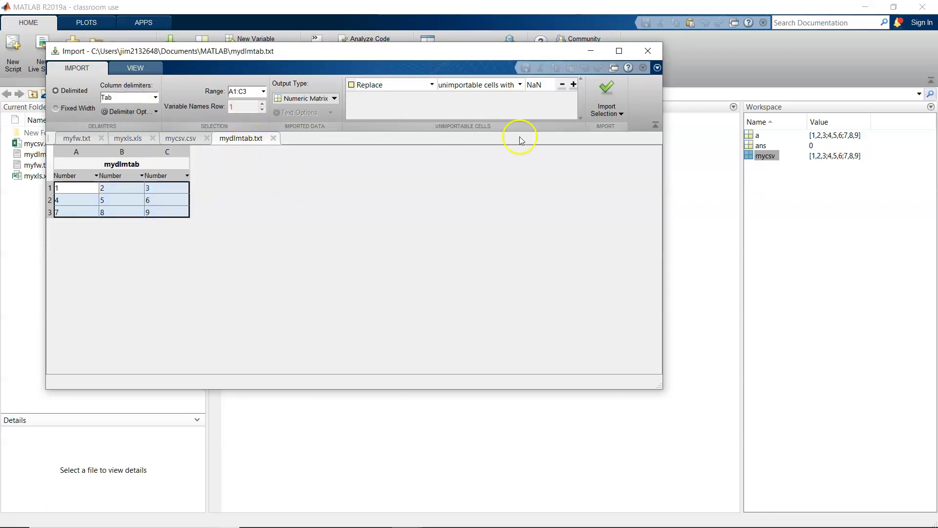
pyautogui.click(611, 112)
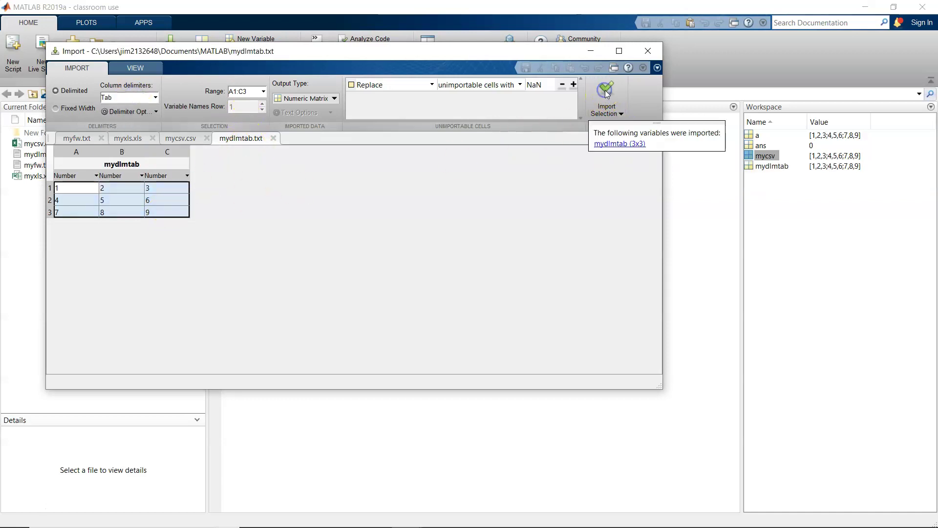
# Open the imported mydlmtab variable to examine its cells, and close the variable view.
pyautogui.doubleClick(772, 167)
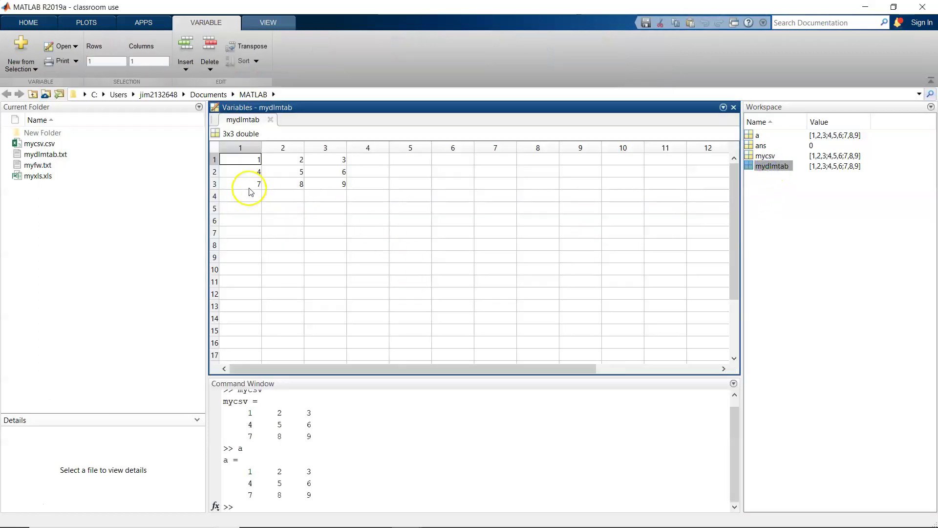
pyautogui.click(735, 107)
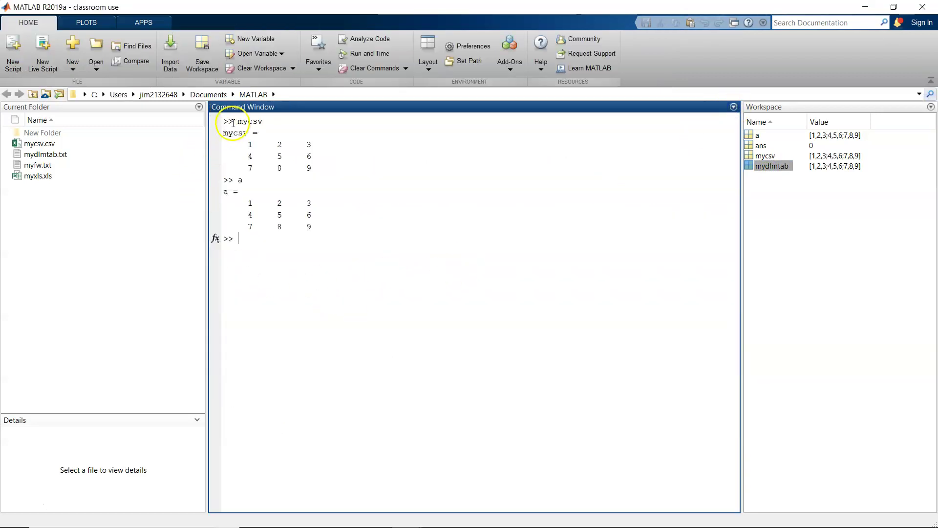
# Open myfw.txt for data import and keep Fixed Width as its column format.
pyautogui.click(170, 52)
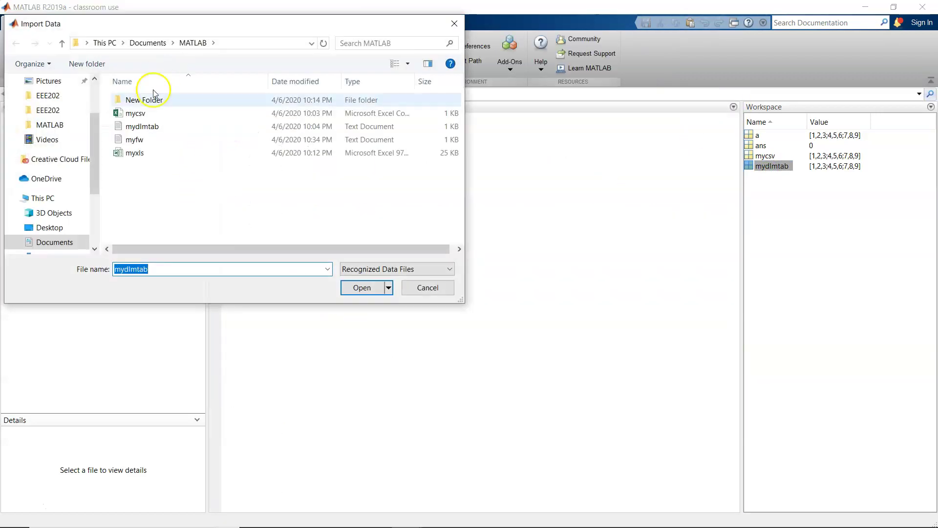
pyautogui.click(130, 154)
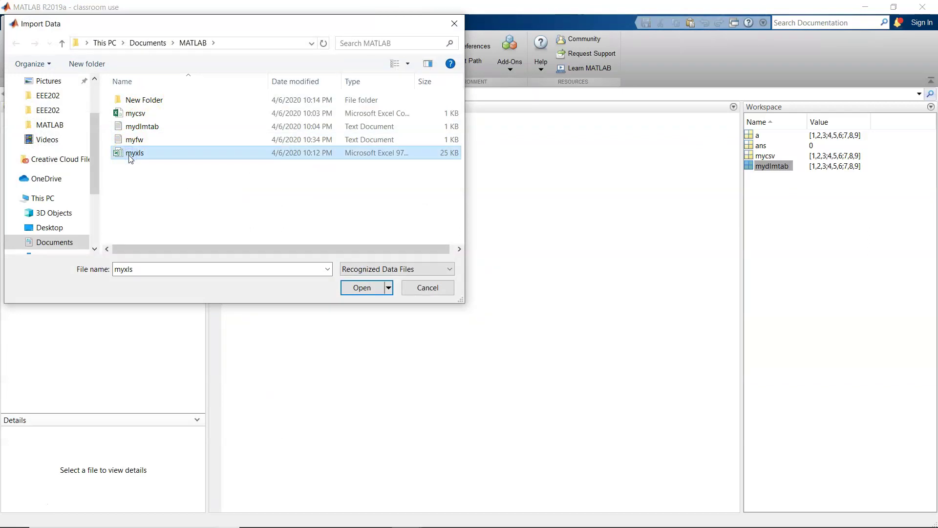
pyautogui.click(132, 140)
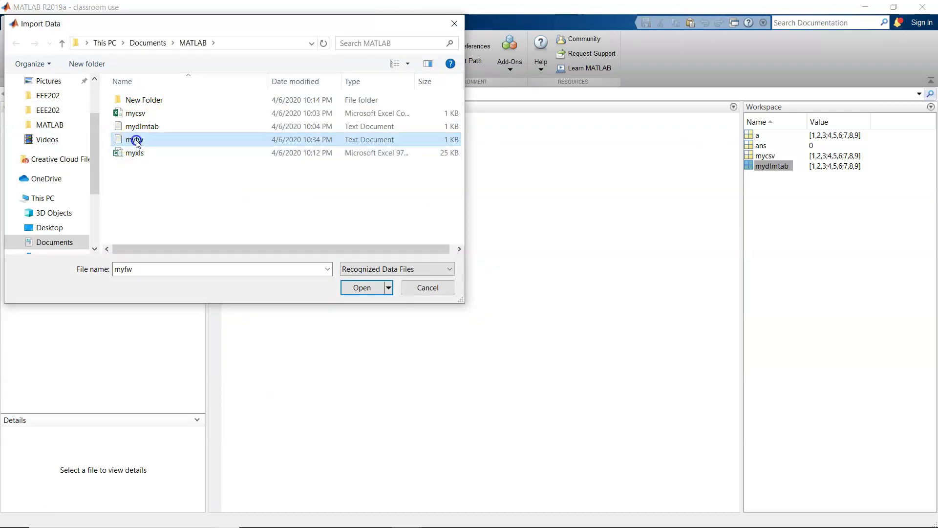
pyautogui.click(367, 292)
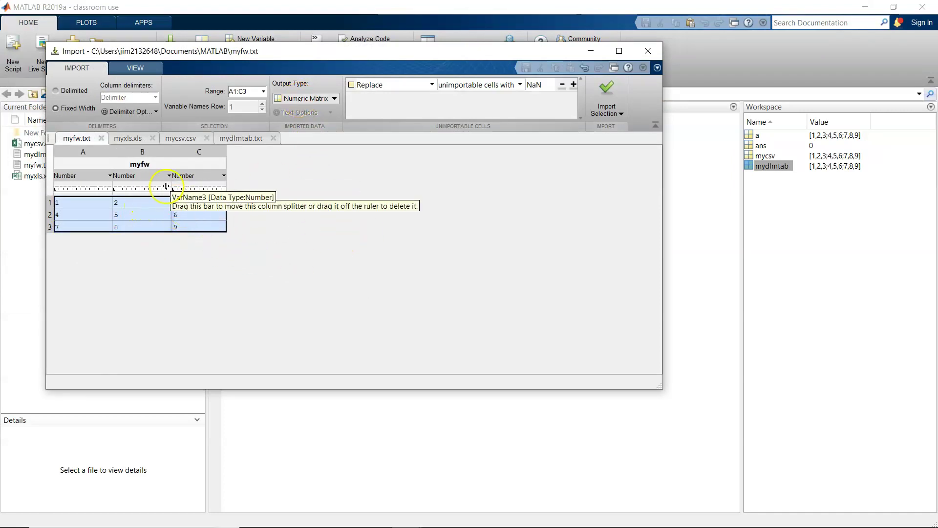
pyautogui.click(56, 108)
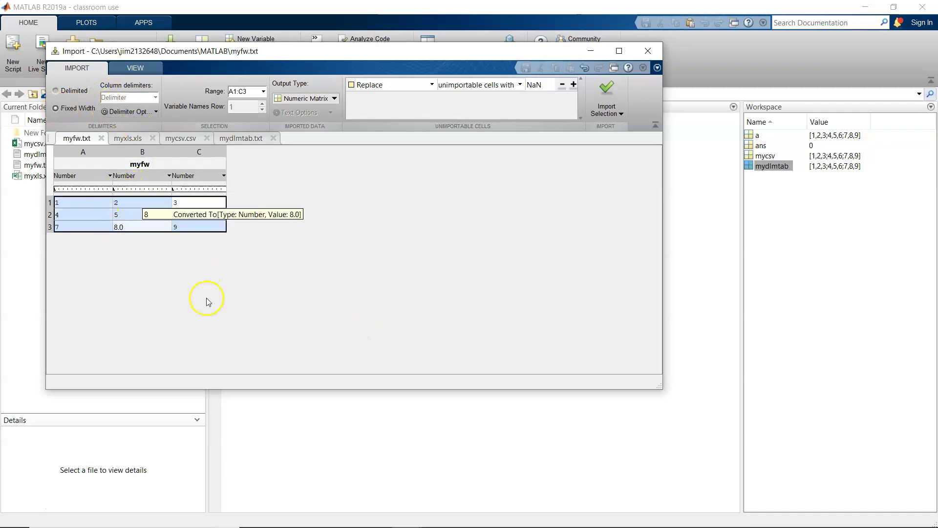
# Try moving the myfw column splitters to just after the 1-4-7 and 2-5-8 values, and add two extra splitters after the third column's values.
pyautogui.moveTo(113, 189); pyautogui.dragTo(59, 189)
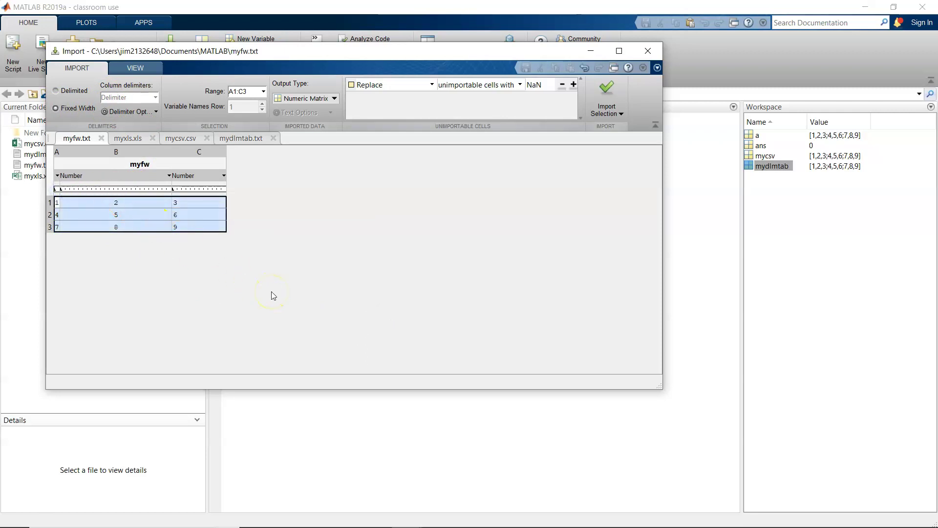
pyautogui.moveTo(173, 189); pyautogui.dragTo(200, 188)
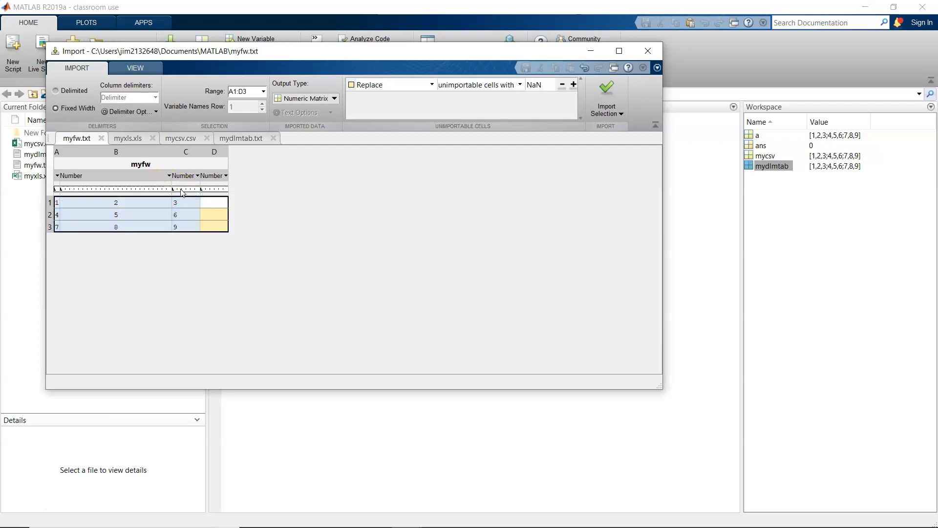
pyautogui.click(179, 190)
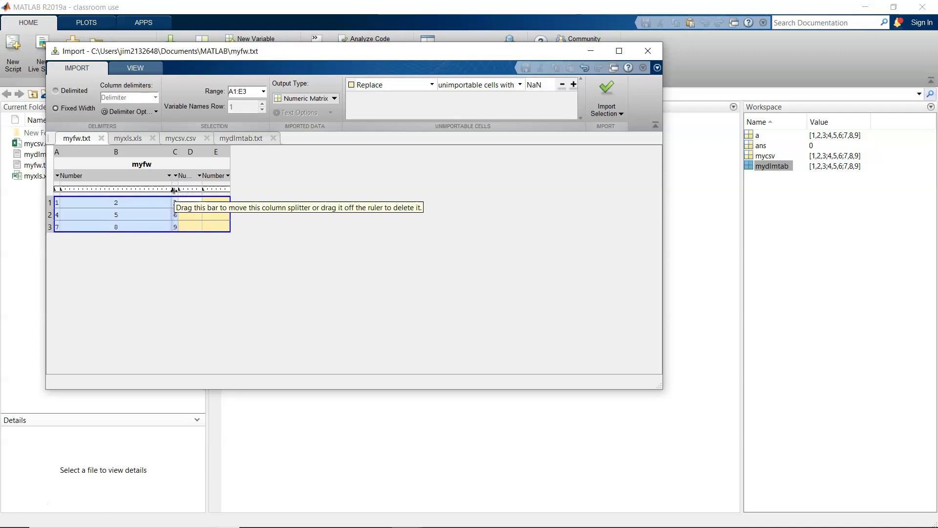
pyautogui.moveTo(172, 188); pyautogui.dragTo(119, 192)
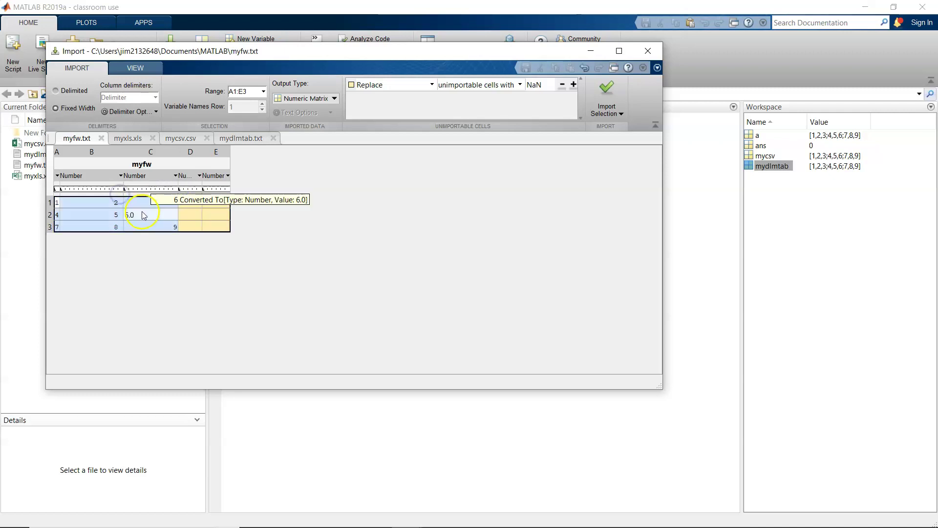
pyautogui.click(124, 189)
pyautogui.moveTo(124, 190); pyautogui.dragTo(118, 189)
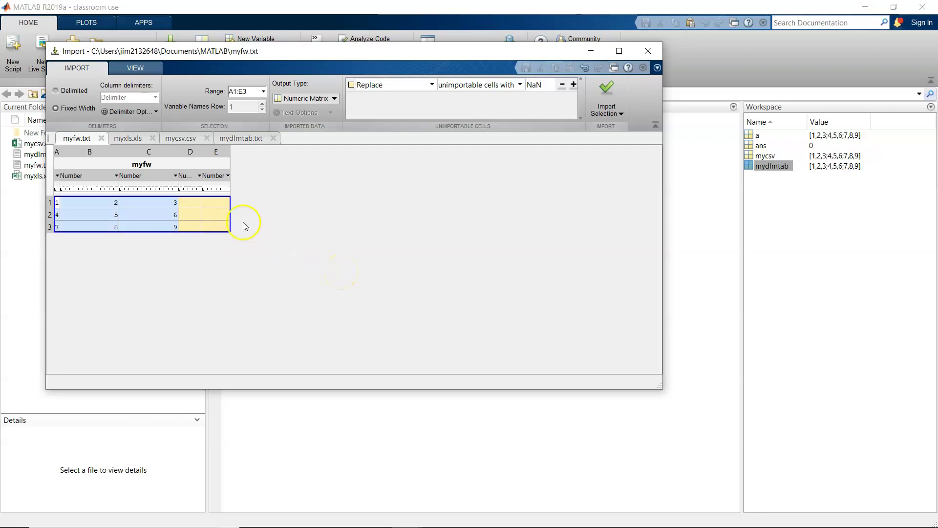
# Remove the extra myfw column splitters and move the remaining two back to just before the 2-5-8 and 3-6-9 values.
pyautogui.moveTo(203, 188); pyautogui.dragTo(304, 184)
pyautogui.moveTo(183, 189); pyautogui.dragTo(295, 188)
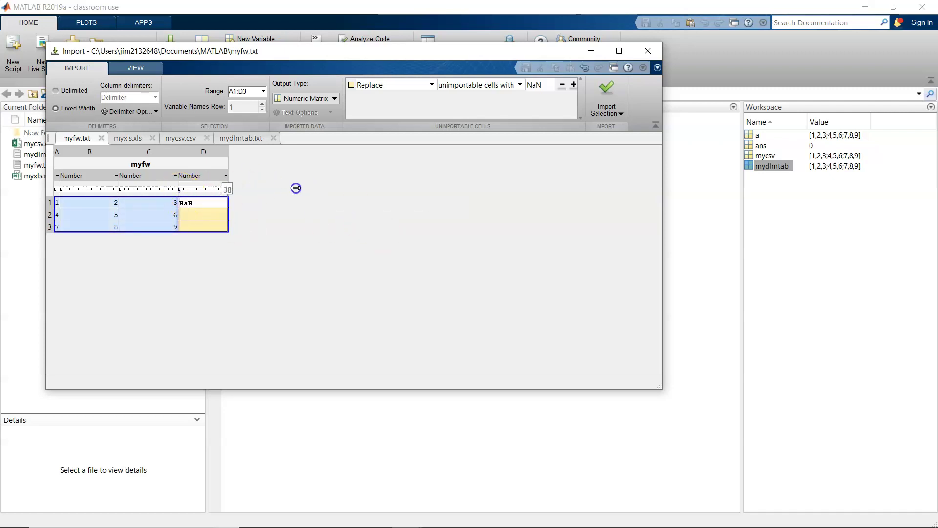
pyautogui.click(139, 188)
pyautogui.moveTo(138, 186); pyautogui.dragTo(177, 188)
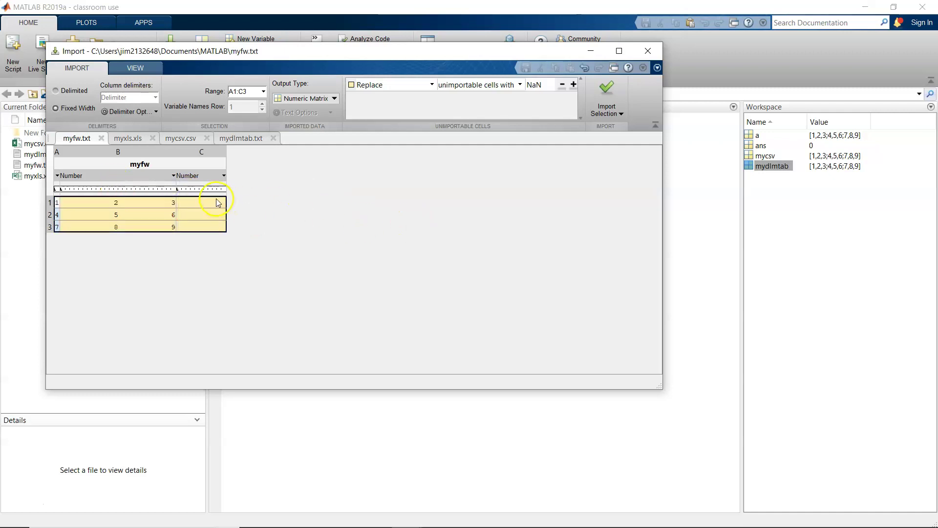
pyautogui.click(178, 189)
pyautogui.moveTo(175, 189); pyautogui.dragTo(173, 189)
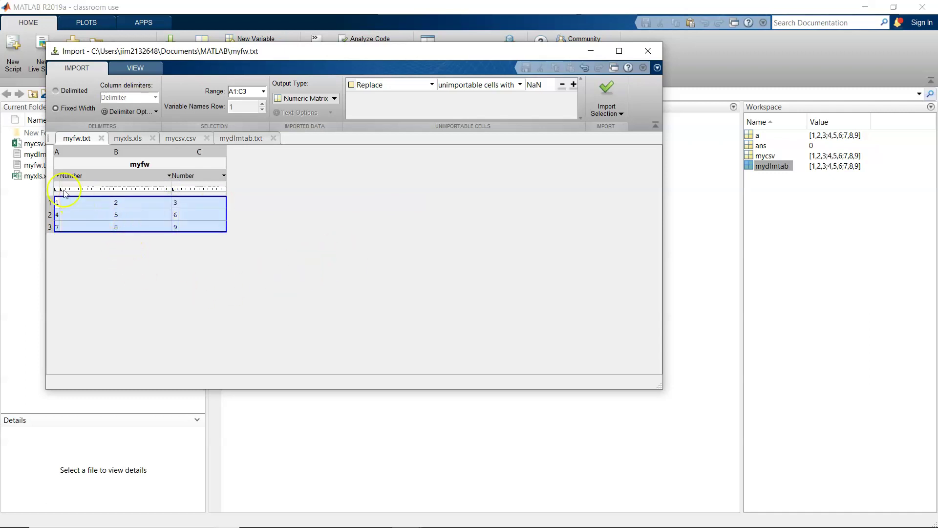
pyautogui.moveTo(60, 188); pyautogui.dragTo(113, 188)
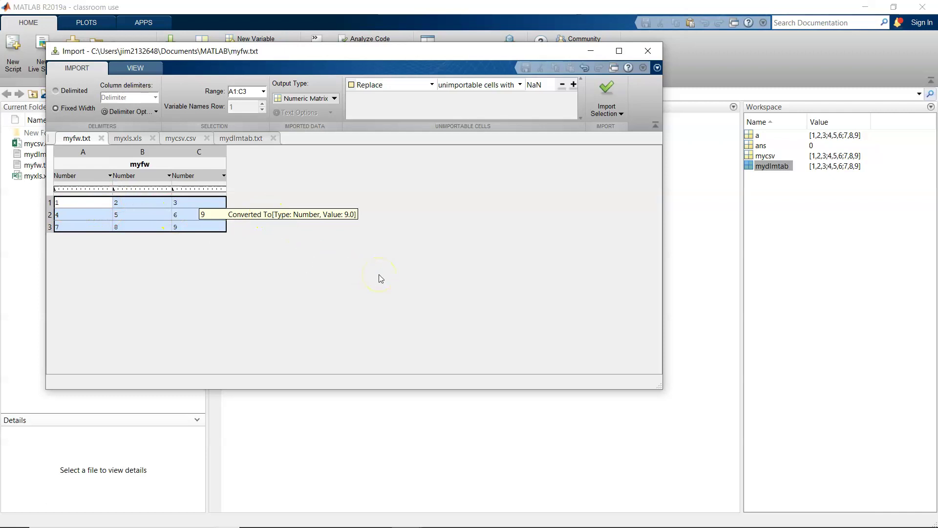
# Import the selected myfw data into the workspace, and open the myfw variable to check its cells before closing it.
pyautogui.click(449, 158)
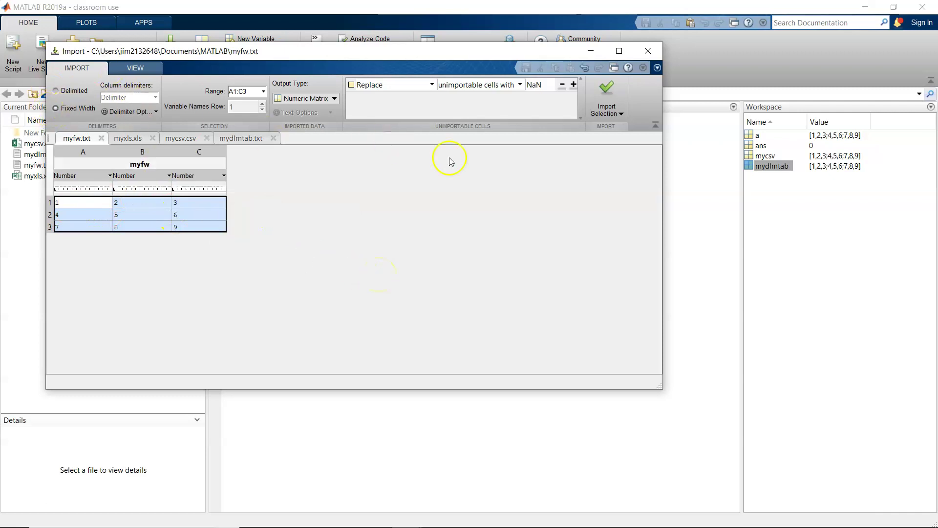
pyautogui.click(607, 87)
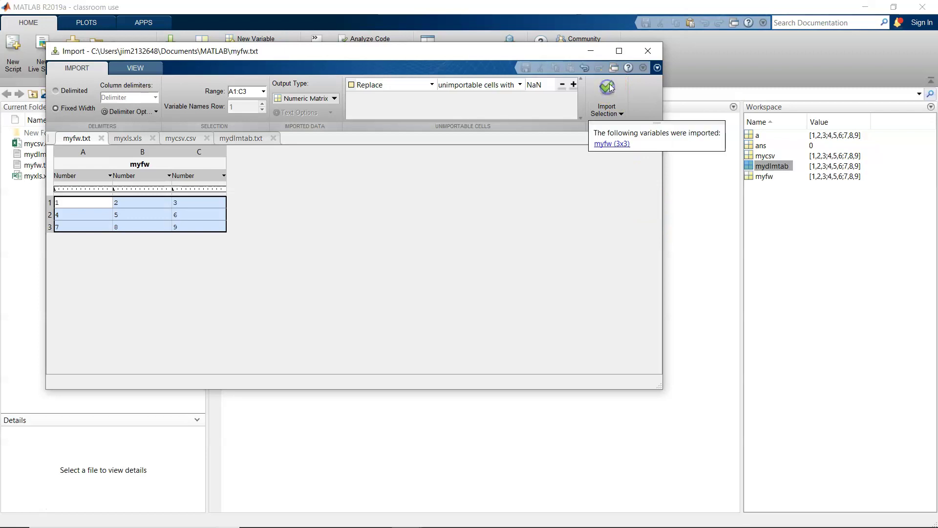
pyautogui.click(766, 177)
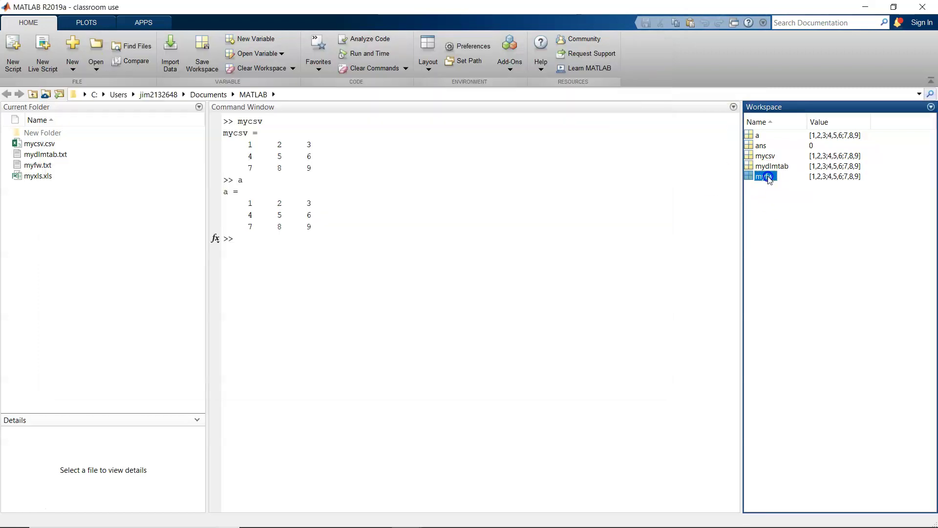
pyautogui.doubleClick(766, 177)
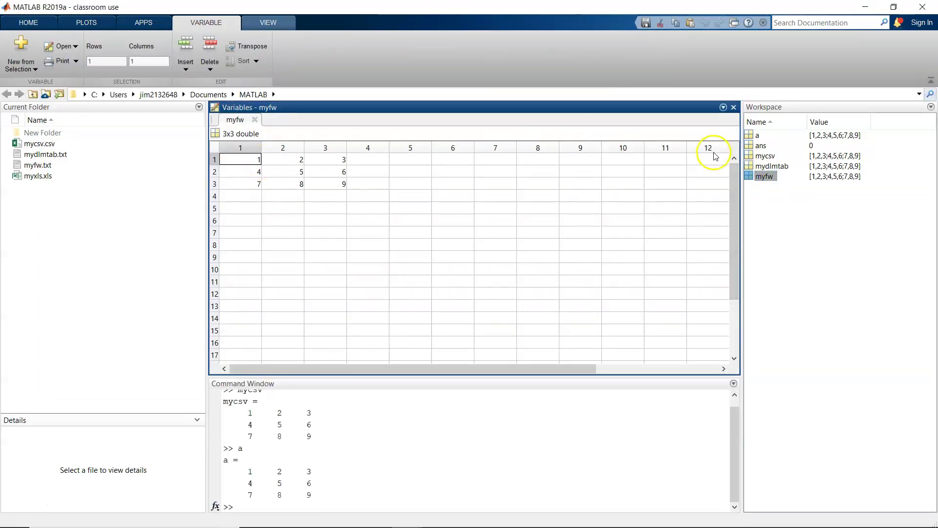
pyautogui.click(734, 107)
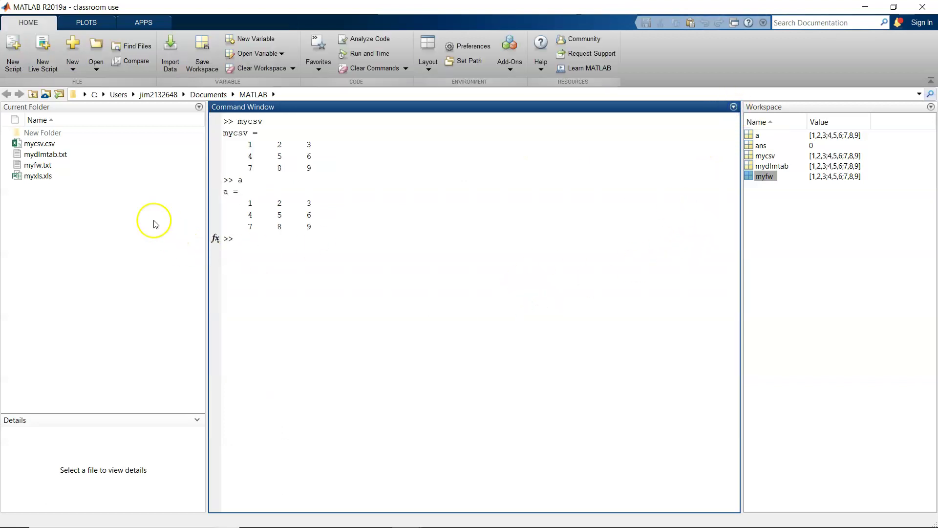
# Open the myxls Excel file from the MATLAB folder for data import.
pyautogui.click(170, 68)
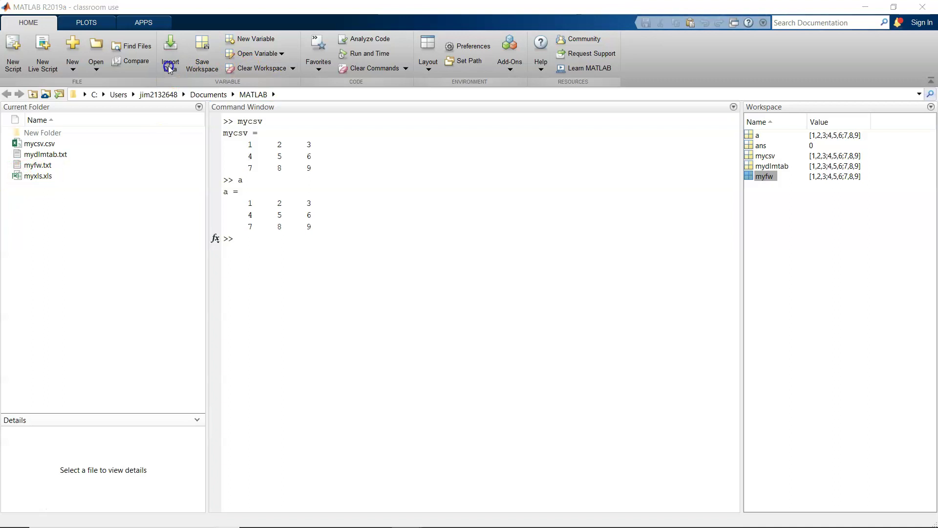
pyautogui.click(135, 156)
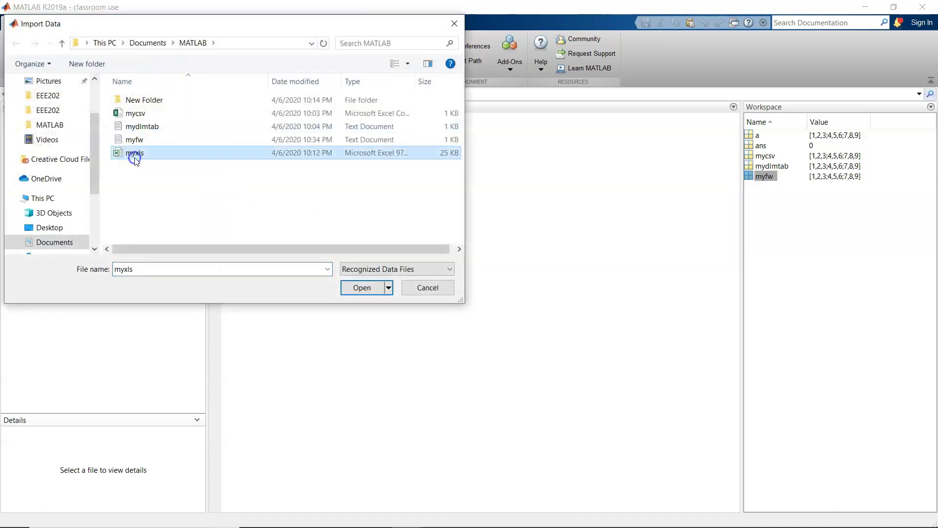
pyautogui.click(363, 288)
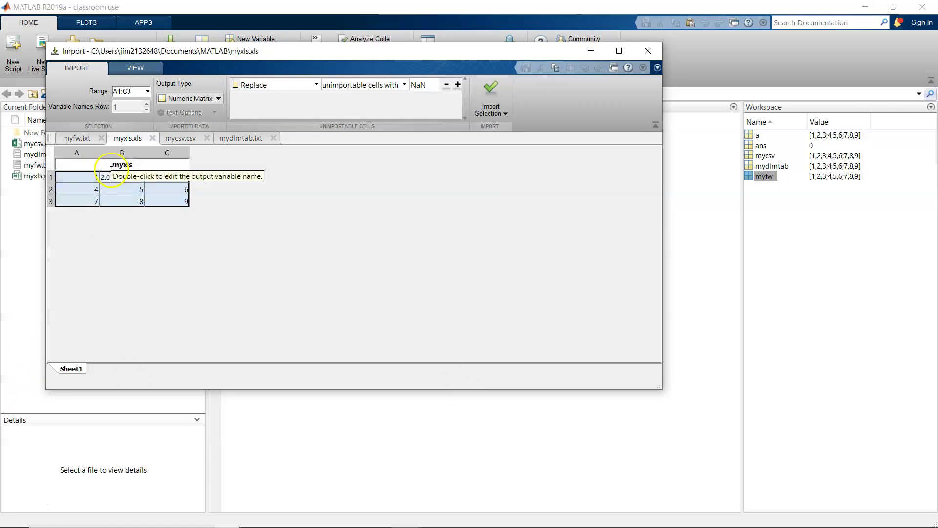
# Try narrowing the myxls import selection to A2:C3, review the output type choices, and extend the selection back to A1:C3.
pyautogui.click(109, 182)
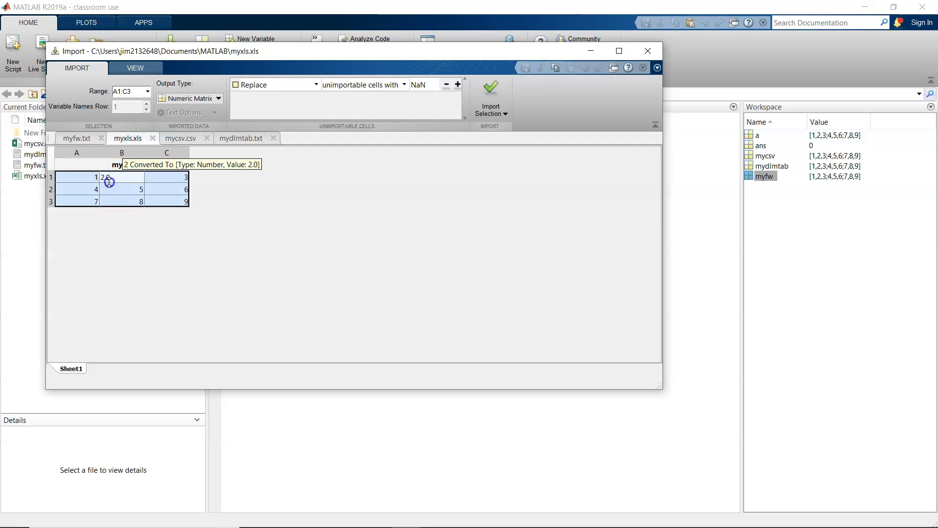
pyautogui.click(85, 181)
pyautogui.moveTo(86, 187); pyautogui.dragTo(169, 201)
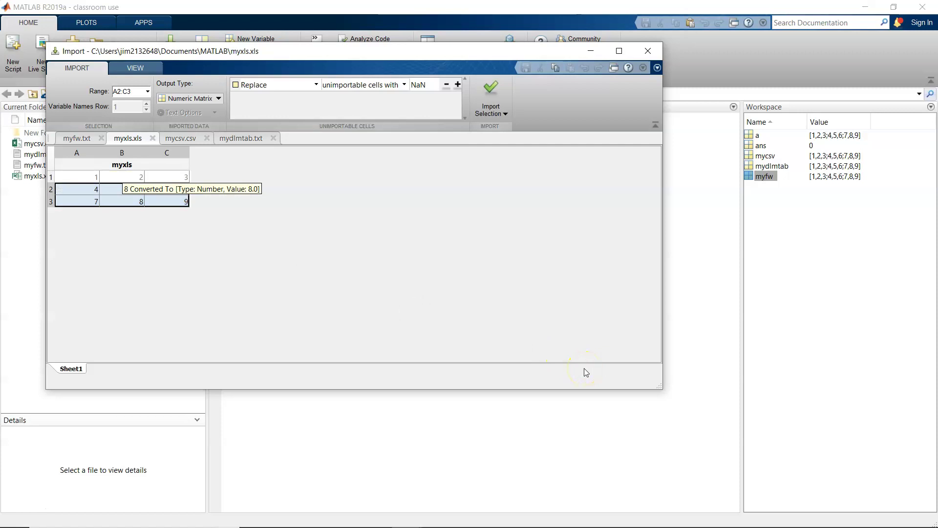
pyautogui.click(77, 187)
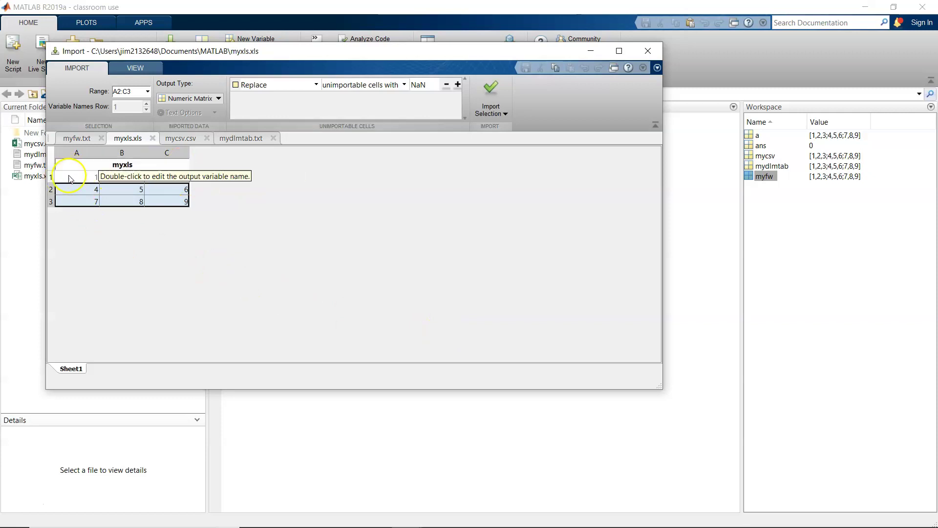
pyautogui.click(207, 98)
pyautogui.click(207, 98)
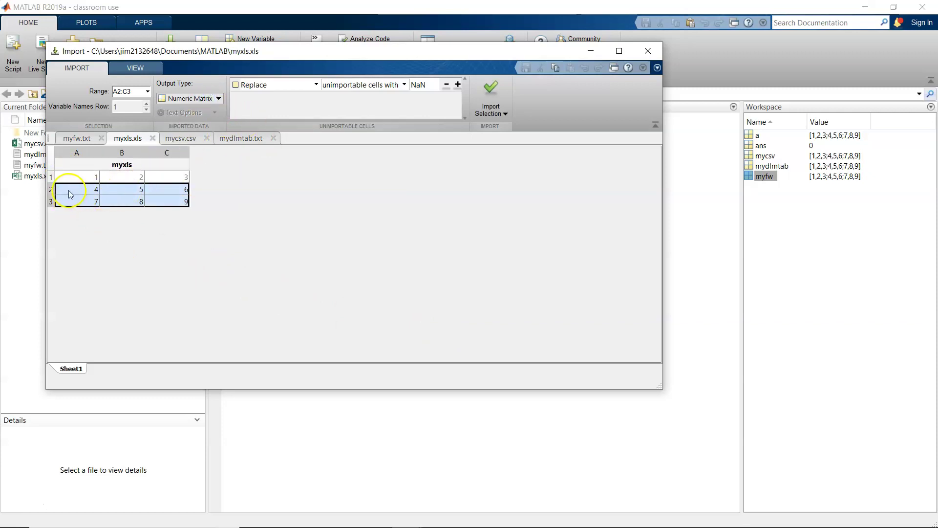
pyautogui.keyDown('shift'); pyautogui.click(80, 177); pyautogui.keyUp('shift')
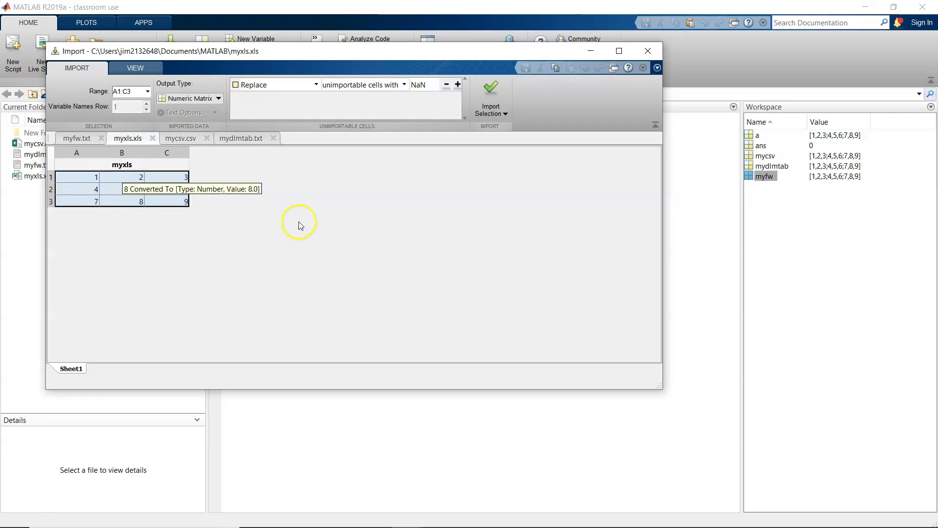
# Import the selected A1:C3 cells of myxls.xls into the workspace and inspect the replacement value for unimportable cells.
pyautogui.click(488, 88)
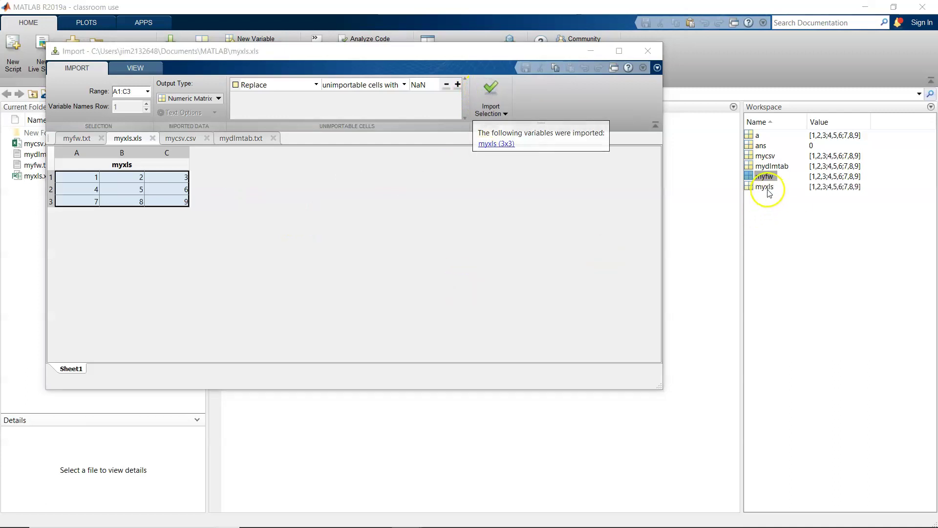
pyautogui.click(431, 85)
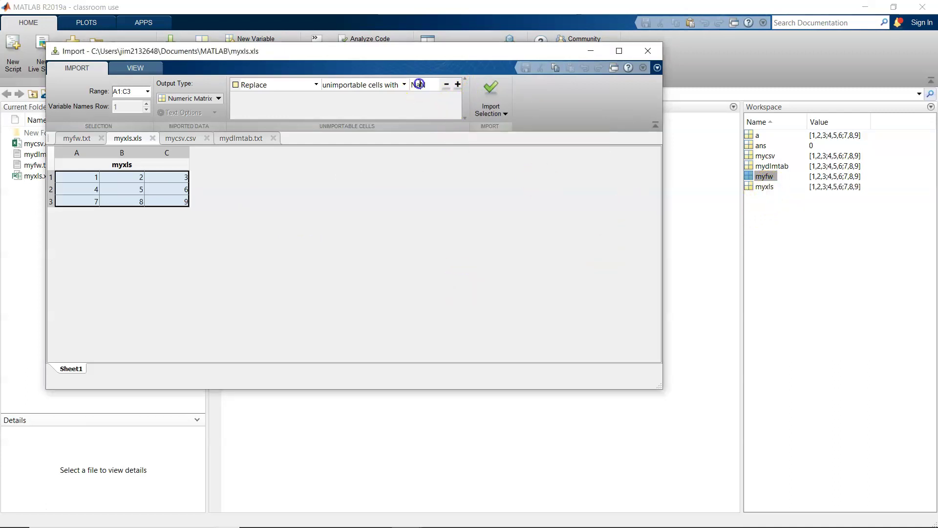
pyautogui.doubleClick(418, 85)
# Open the imported myxls variable to examine its cells, and close the variable view.
pyautogui.click(765, 187)
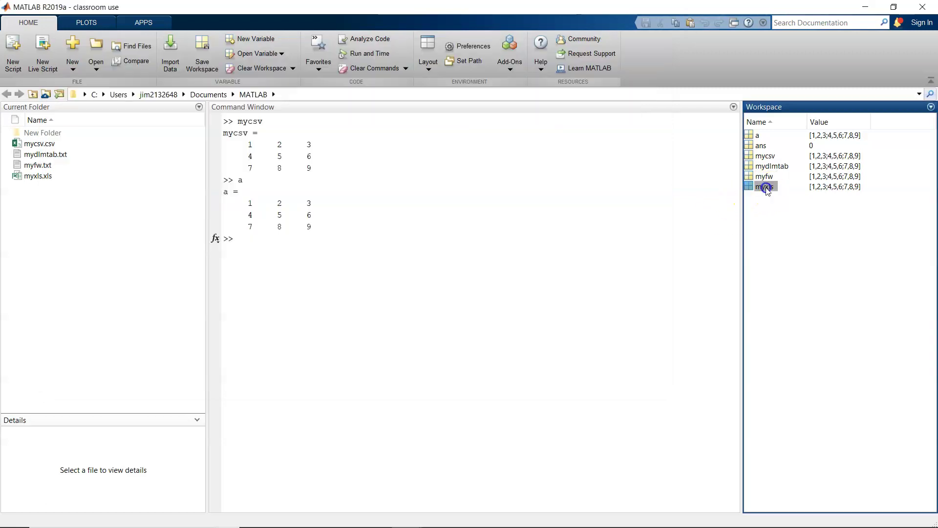
pyautogui.doubleClick(766, 187)
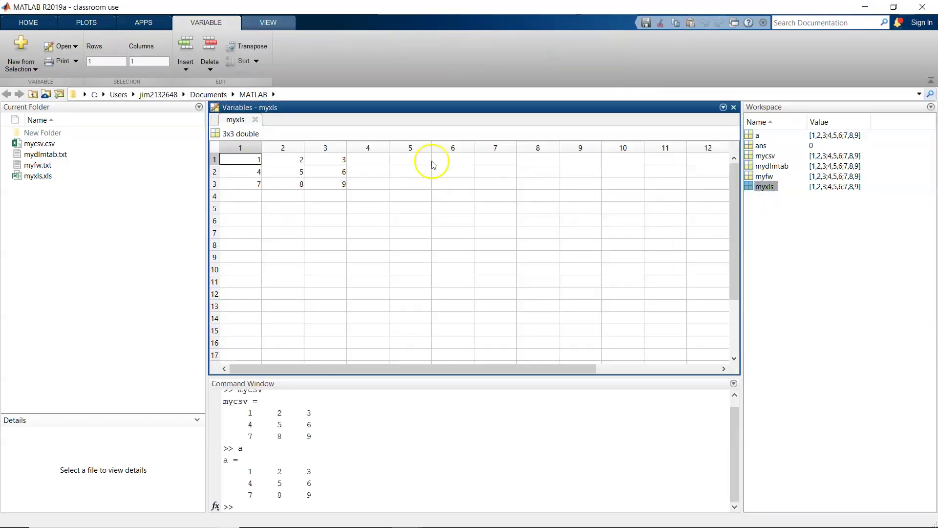
pyautogui.click(735, 108)
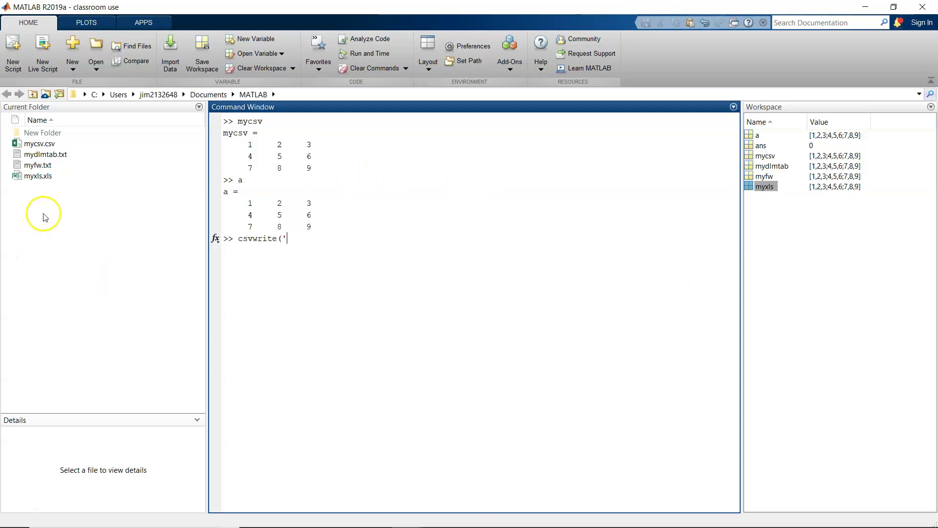
# Try to delete mycsv.csv, mydlmtab.txt, myfw.txt and myxls.xls together from the current folder.
pyautogui.click(39, 146)
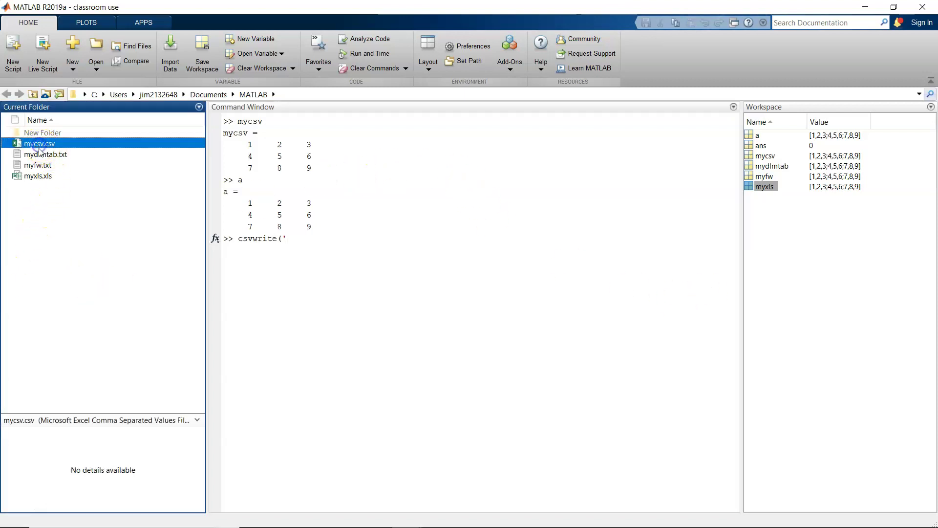
pyautogui.keyDown('shift'); pyautogui.click(38, 177); pyautogui.keyUp('shift')
pyautogui.rightClick(38, 177)
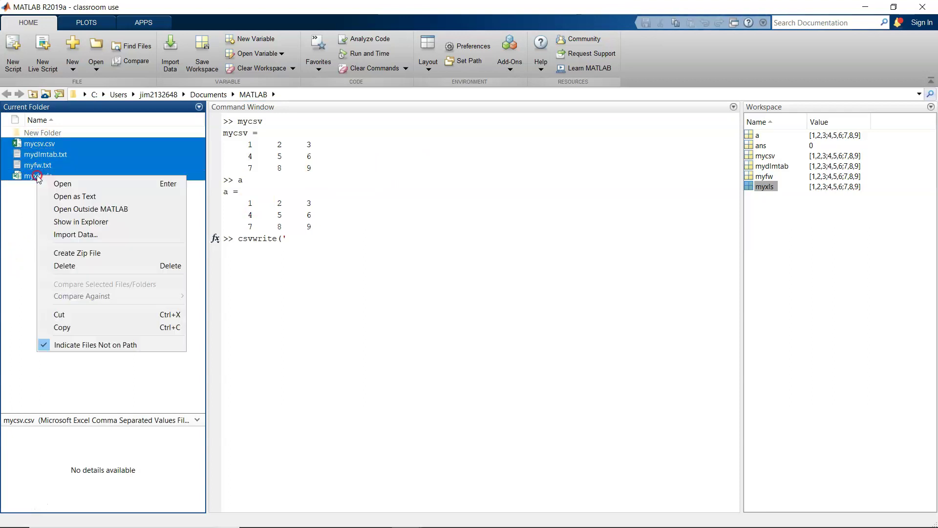
pyautogui.click(73, 268)
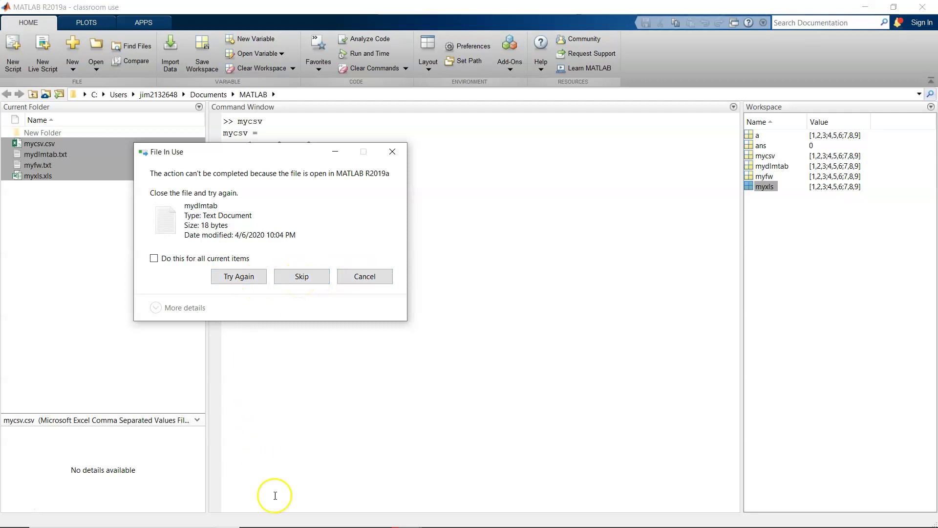
# Close the Import window that holds the data files open, and dismiss the File In Use dialog.
pyautogui.moveTo(412, 523)
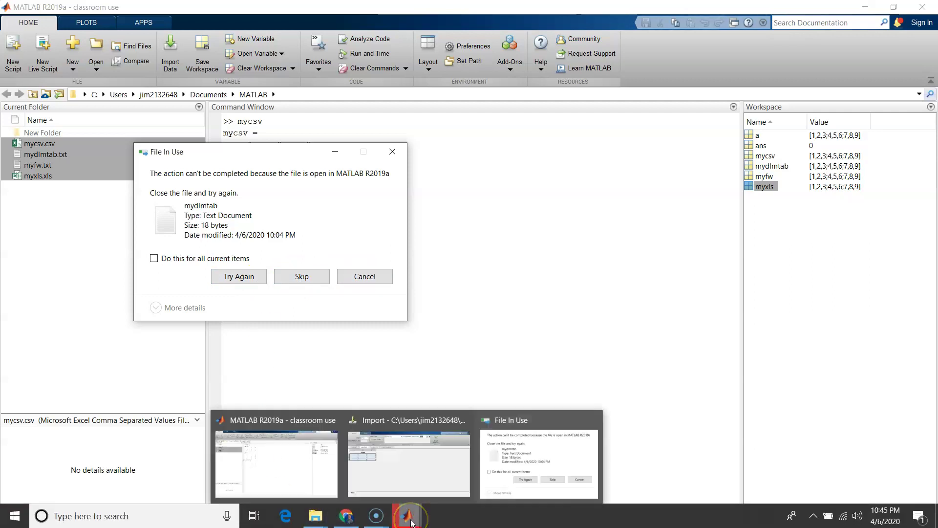
pyautogui.moveTo(552, 452)
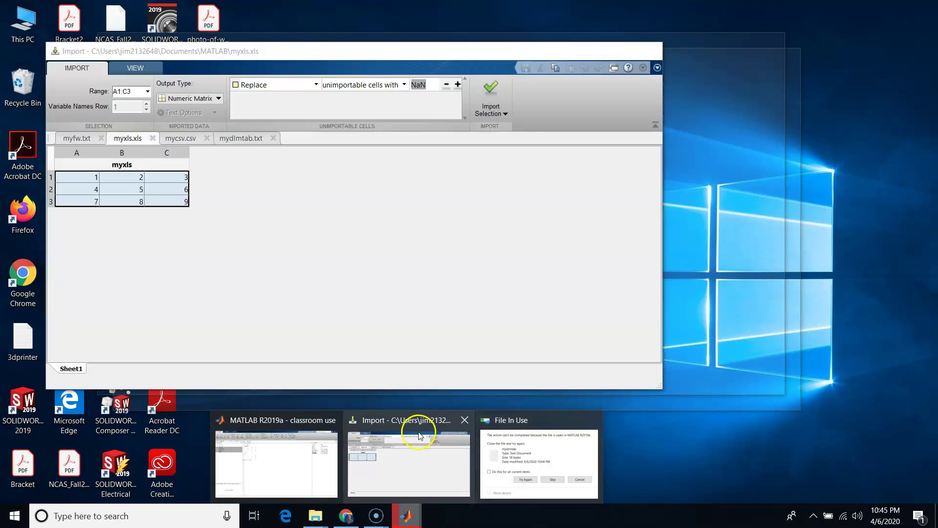
pyautogui.moveTo(415, 430)
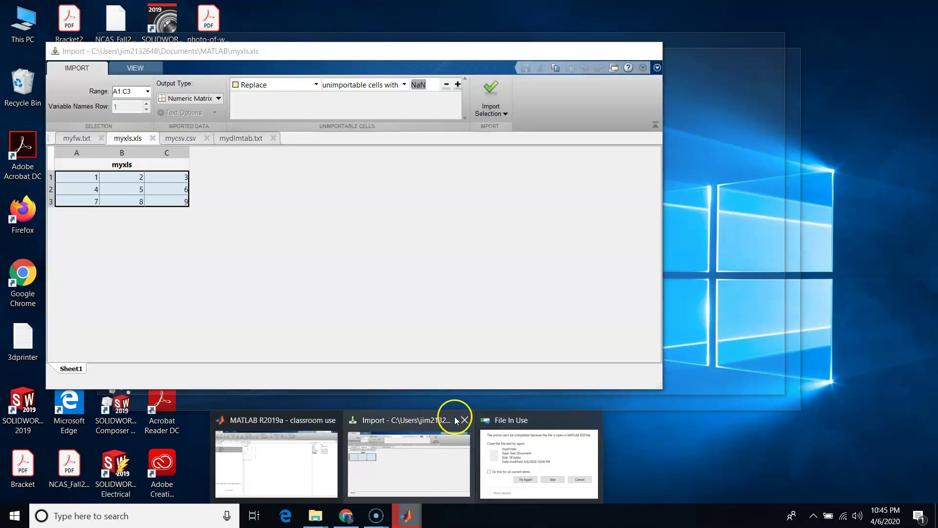
pyautogui.click(464, 422)
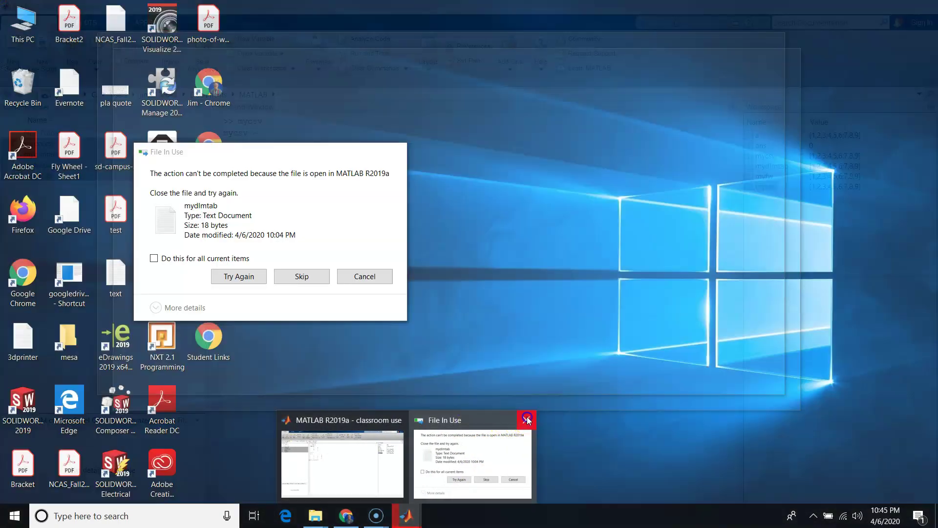
pyautogui.click(526, 416)
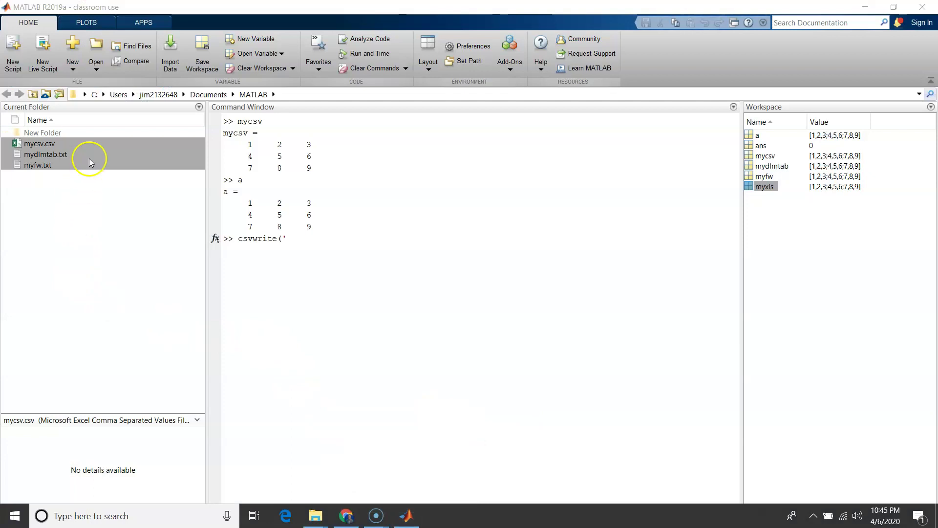
# Delete the remaining mycsv.csv, mydlmtab.txt and myfw.txt files, and return to the unfinished csvwrite command.
pyautogui.rightClick(46, 143)
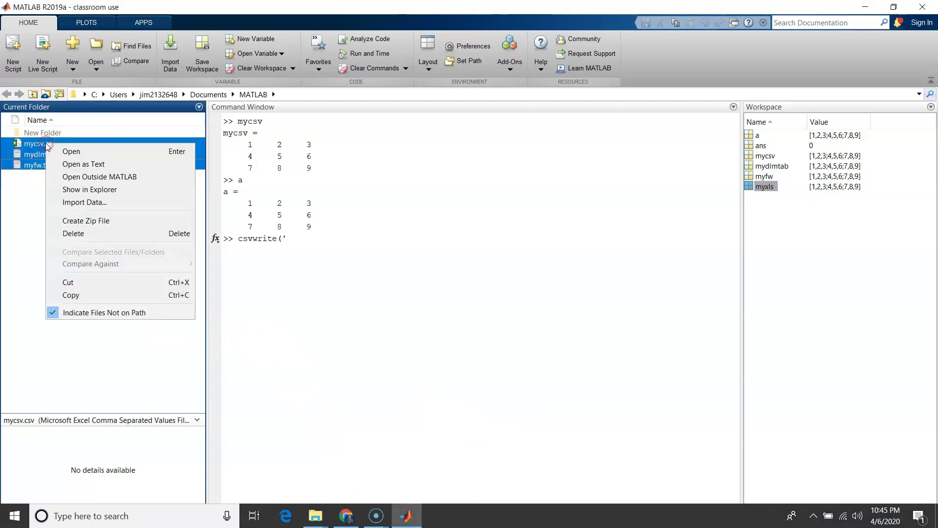
pyautogui.click(71, 234)
pyautogui.click(281, 280)
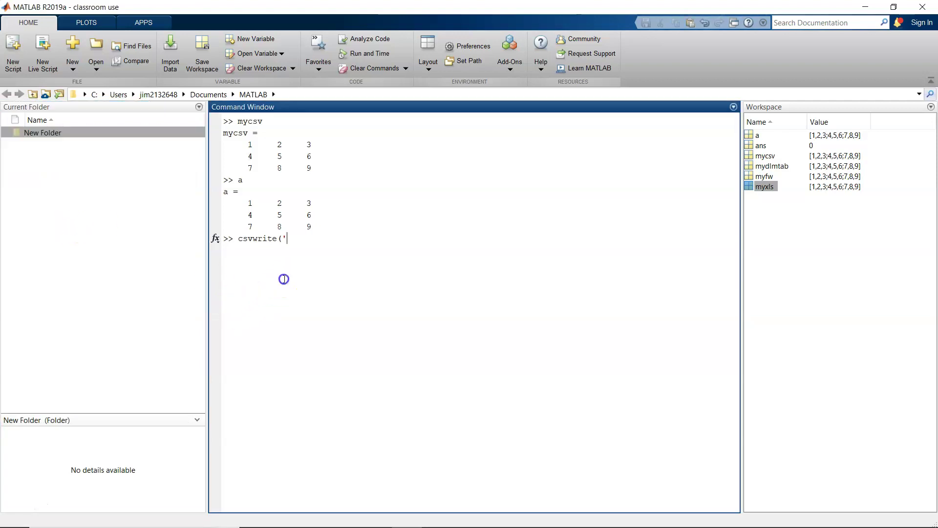
# Examine New Folder's path notice and the commands available for the current folder and for New Folder.
pyautogui.click(26, 137)
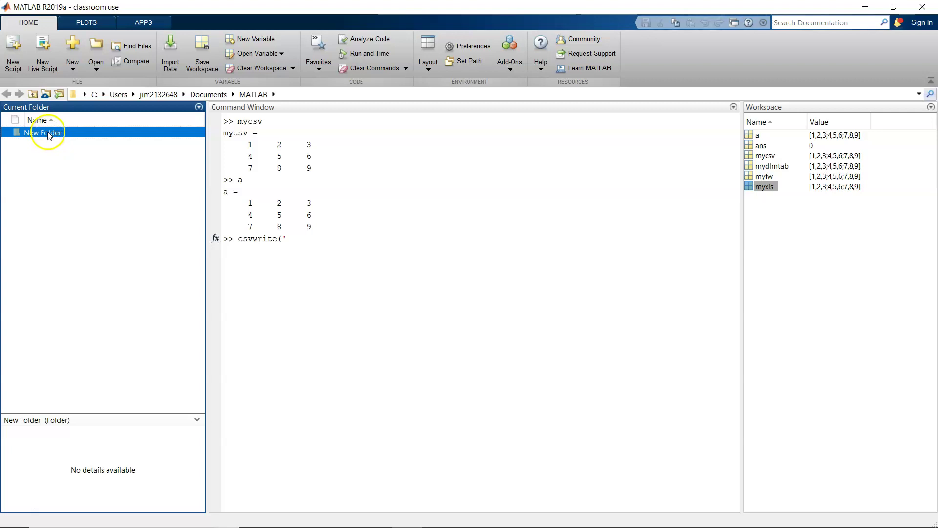
pyautogui.click(33, 163)
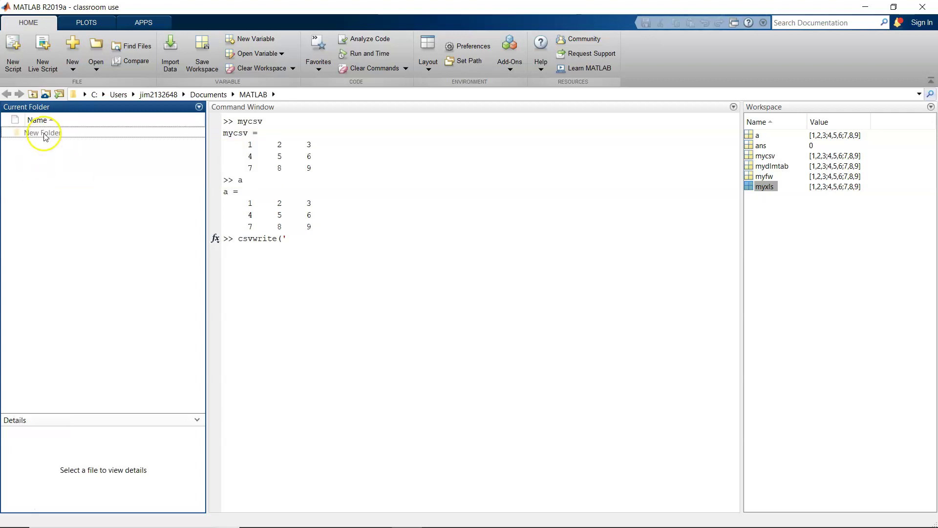
pyautogui.moveTo(45, 137)
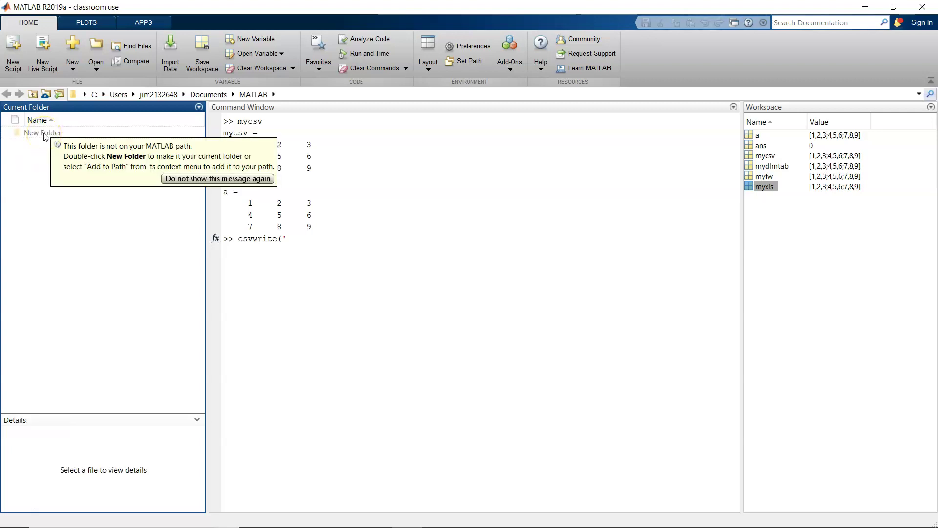
pyautogui.rightClick(30, 157)
pyautogui.moveTo(92, 185)
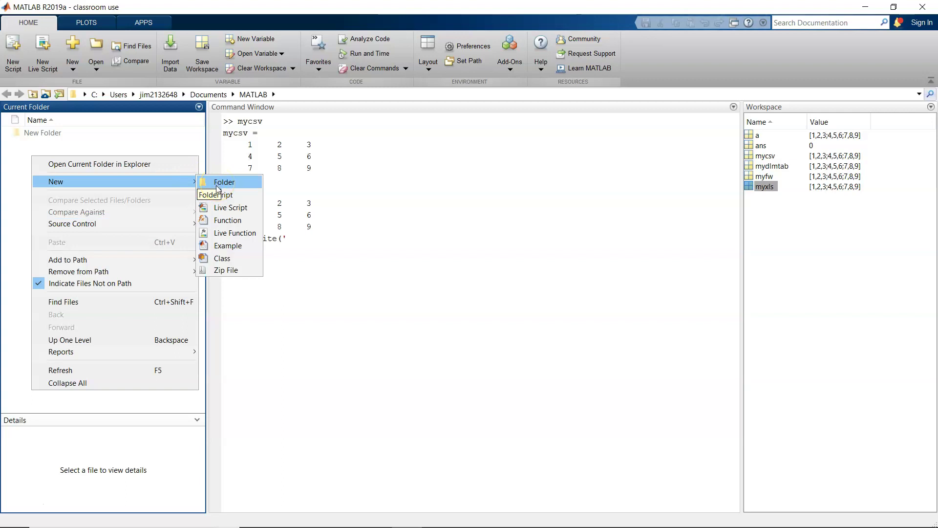
pyautogui.click(92, 147)
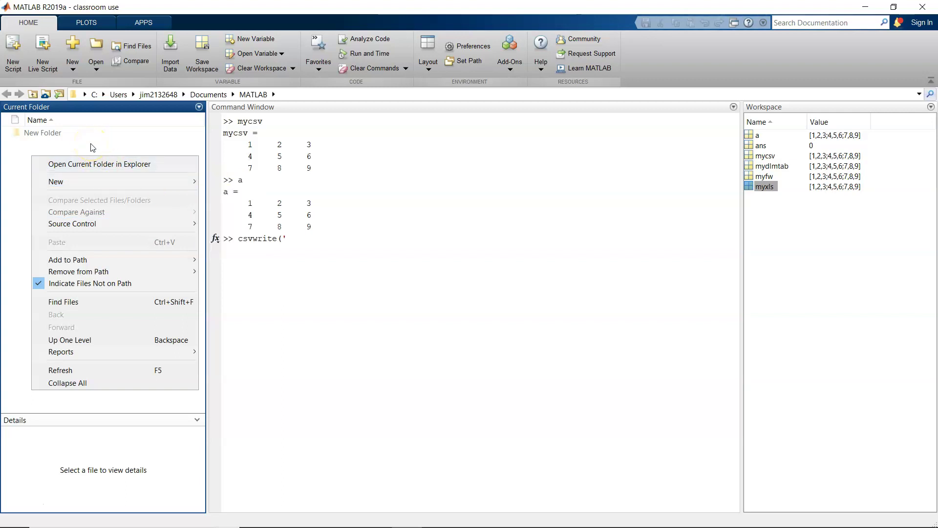
pyautogui.click(54, 142)
pyautogui.rightClick(47, 133)
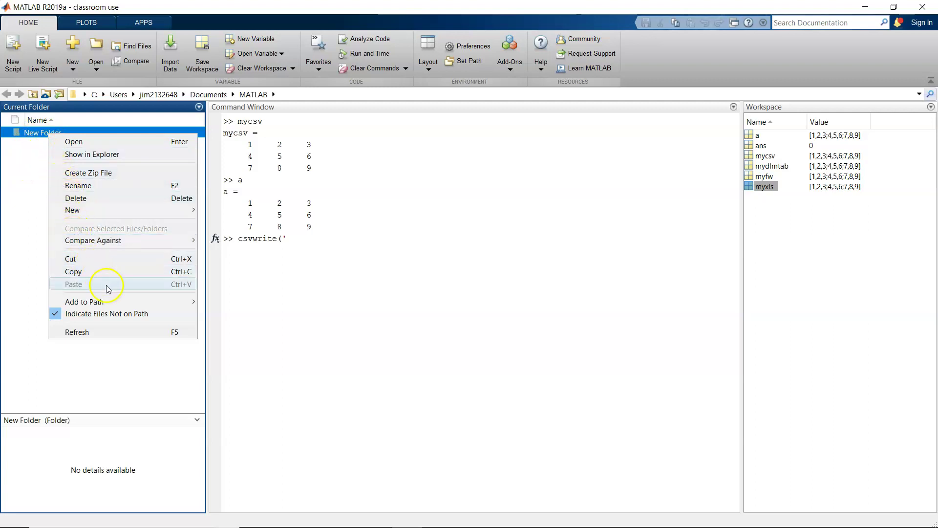
pyautogui.click(44, 283)
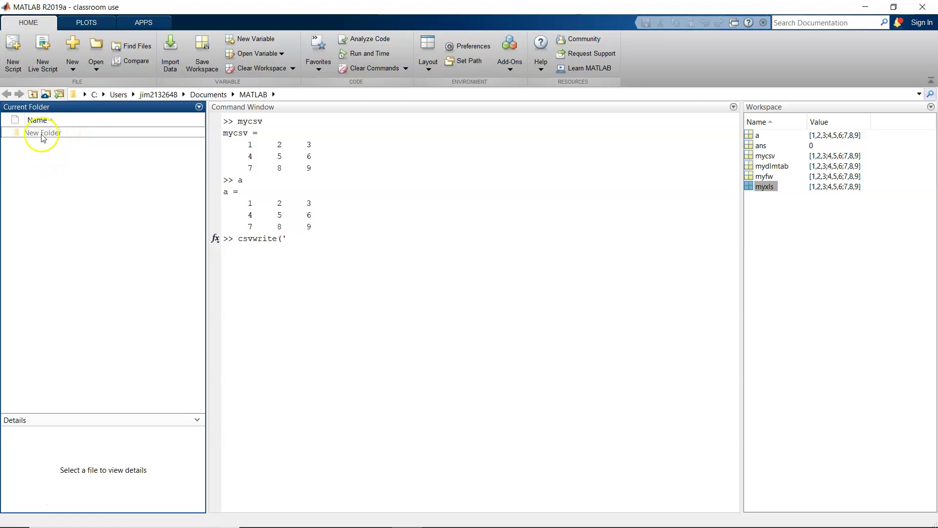
# Add New Folder together with its subfolders to the MATLAB path.
pyautogui.moveTo(25, 138)
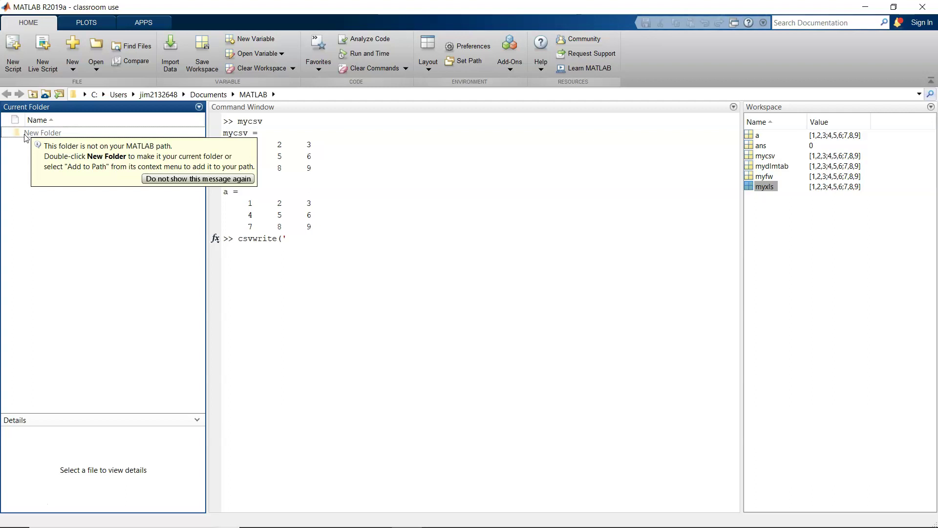
pyautogui.rightClick(26, 138)
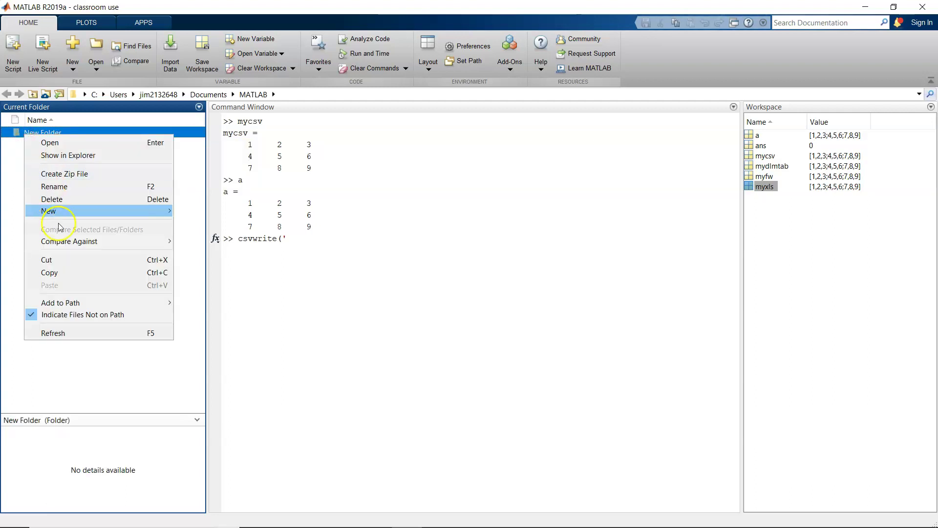
pyautogui.click(74, 304)
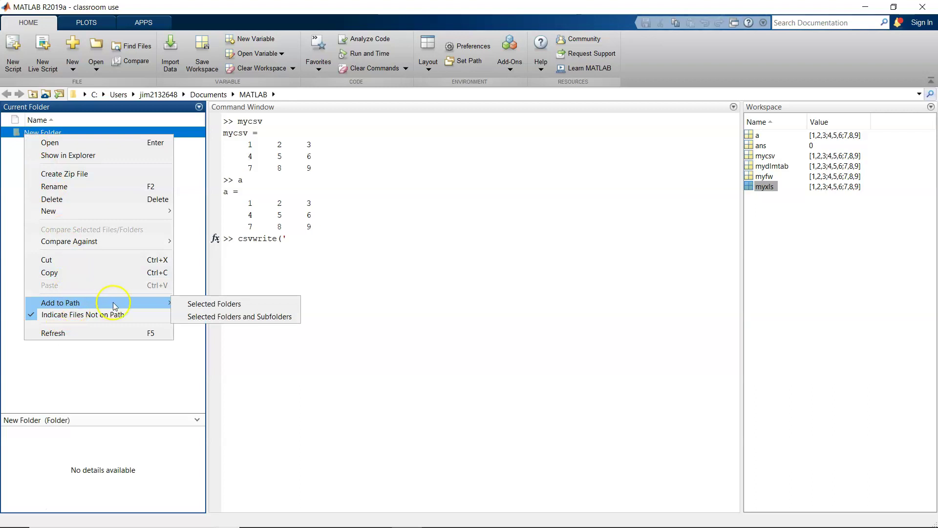
pyautogui.click(215, 317)
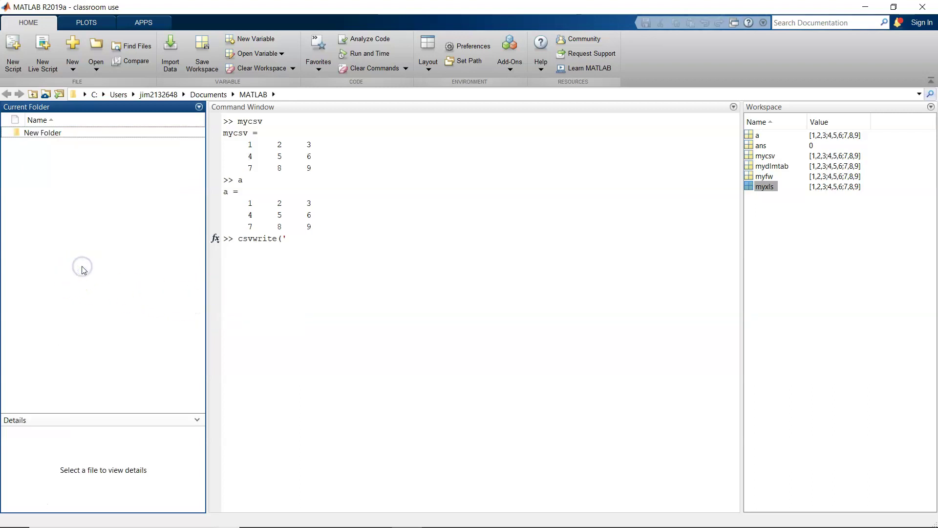
# Try to run csvwrite with only the file name 'mycsv.csv' as its argument.
pyautogui.click(308, 239)
pyautogui.write('mycsv.csv')
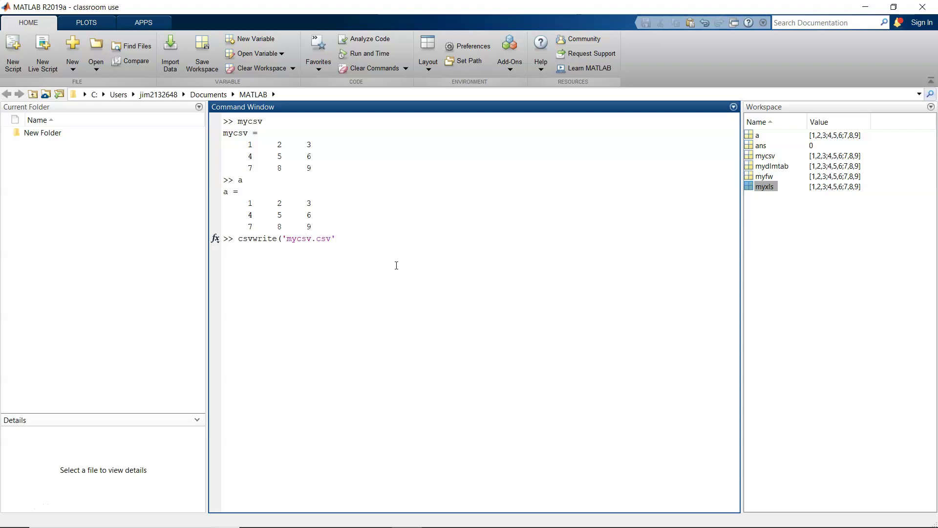
pyautogui.press('Return')
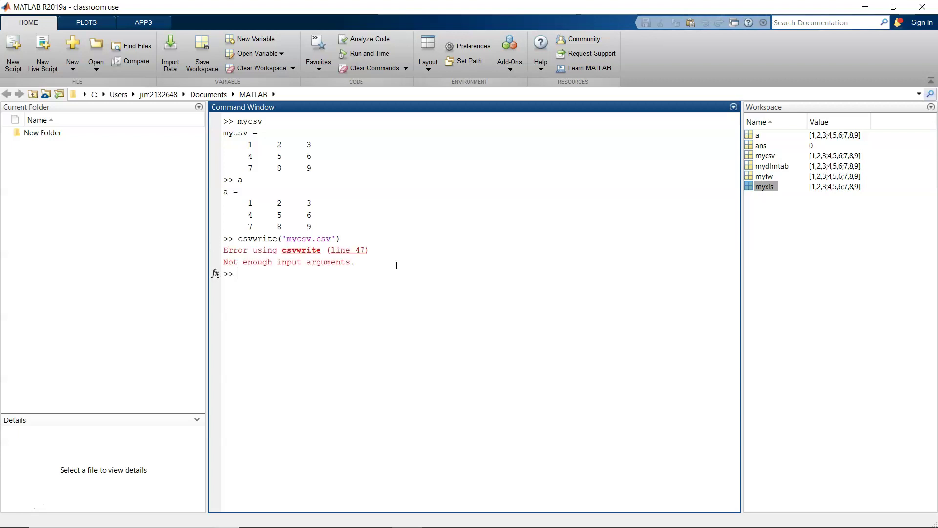
# Write matrix a to a comma-separated file by running csvwrite('mycsv.csv',a).
pyautogui.press('Up')
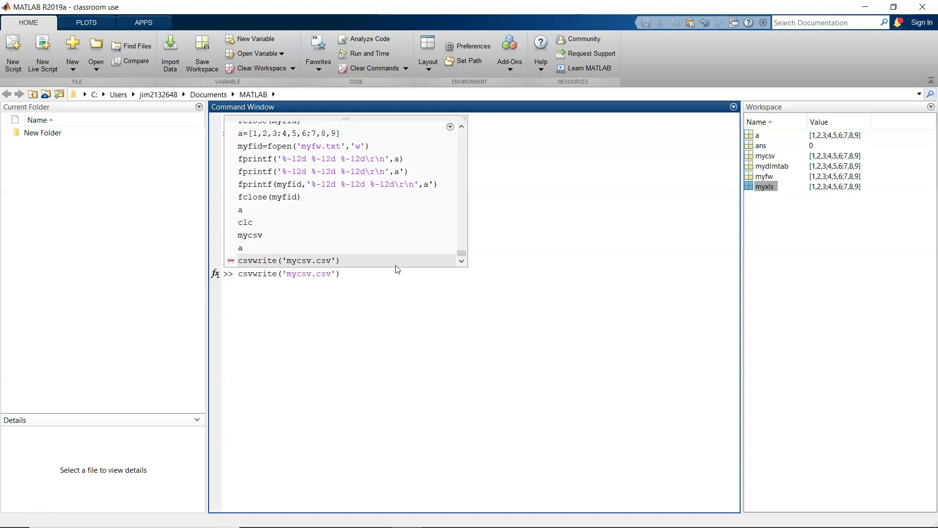
pyautogui.press('Left')
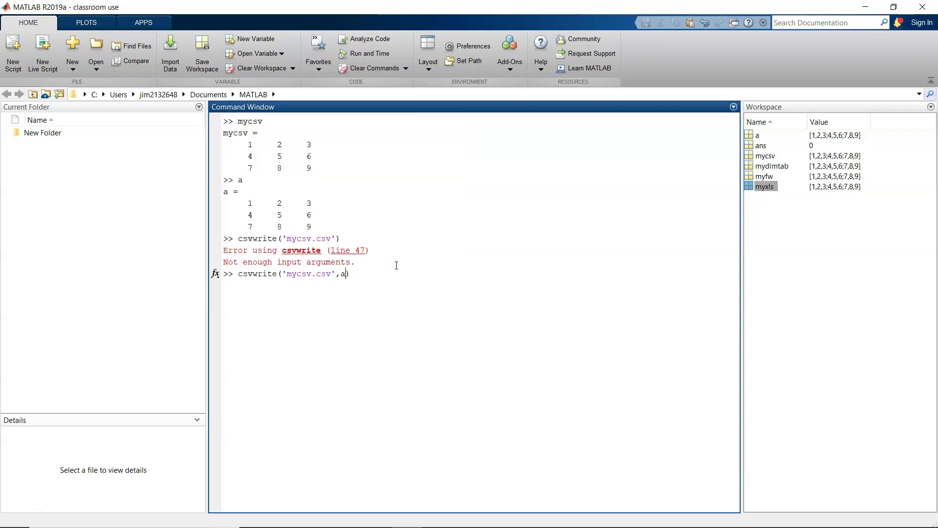
pyautogui.press('Return')
# Rework the previous write command into xlswrite('myxls.xls',a) and run it to write matrix a to an Excel file.
pyautogui.press('Up')
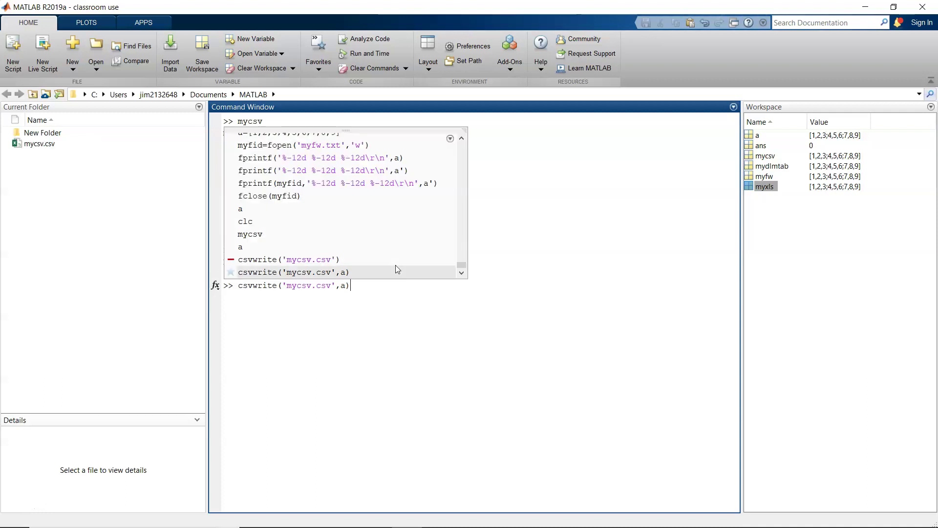
pyautogui.press('Left')
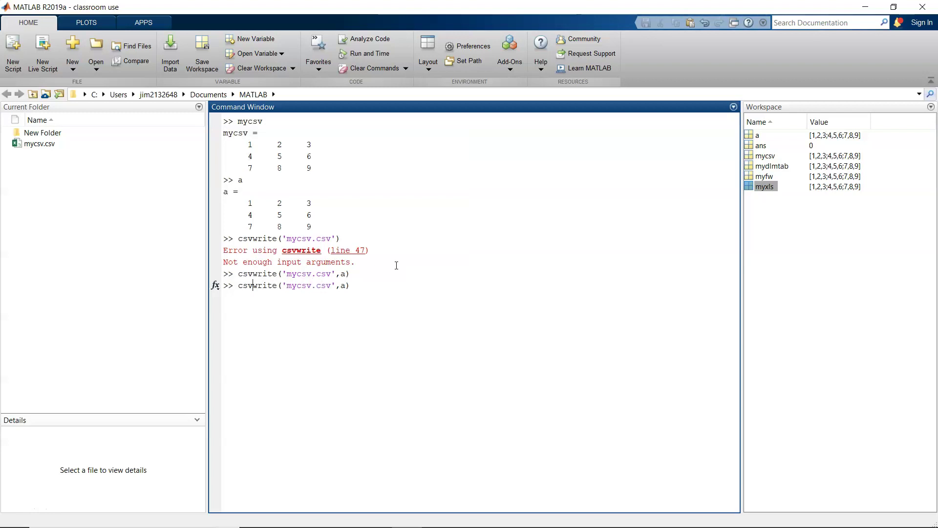
pyautogui.press('Home')
pyautogui.press('Delete')
pyautogui.press('Delete')
pyautogui.press('Delete')
pyautogui.write('xls')
pyautogui.press('BackSpace')
pyautogui.press('BackSpace')
pyautogui.press('BackSpace')
pyautogui.write('xls')
pyautogui.press('Right')
pyautogui.press('Right')
pyautogui.press('Right')
pyautogui.press('Right')
pyautogui.press('BackSpace')
pyautogui.press('BackSpace')
pyautogui.press('BackSpace')
pyautogui.write('xls')
pyautogui.press('Return')
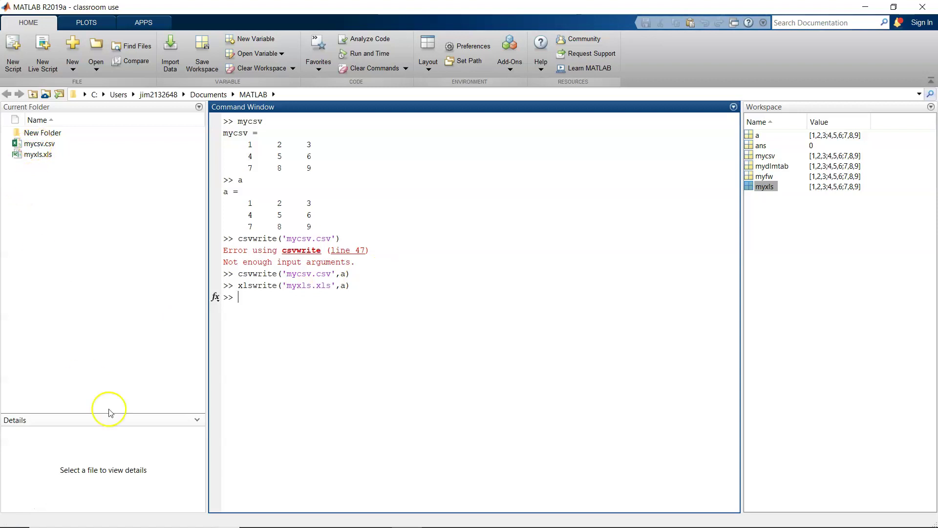
# Switch to File Explorer and open the MATLAB folder inside Documents.
pyautogui.moveTo(189, 523)
pyautogui.moveTo(313, 517)
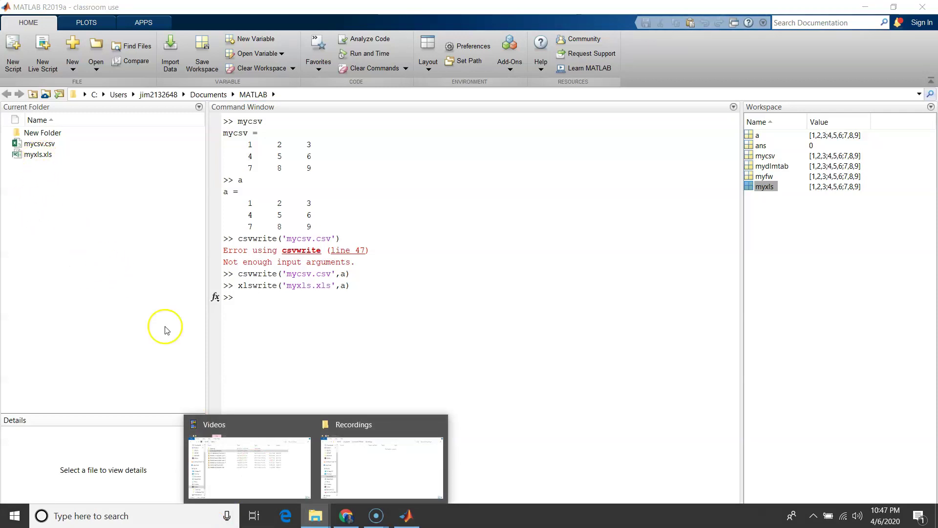
pyautogui.click(382, 471)
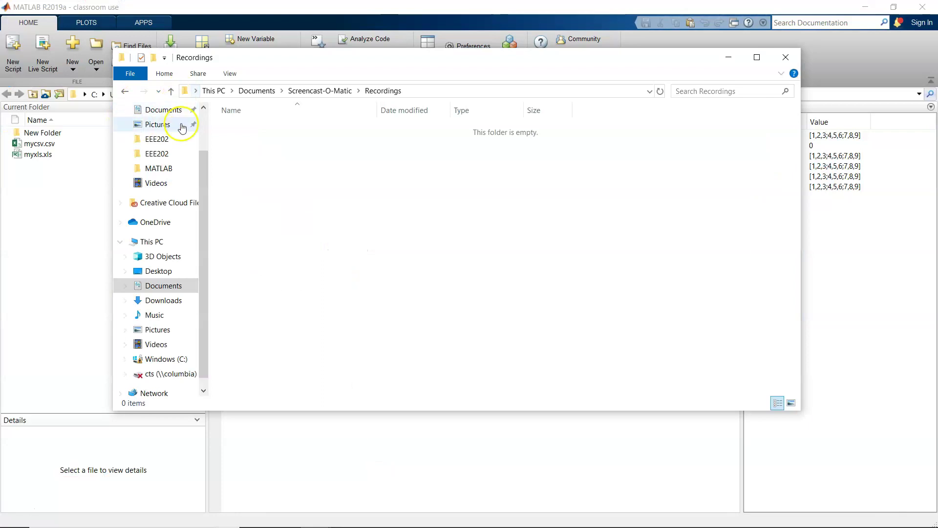
pyautogui.scroll(2, 179, 161)
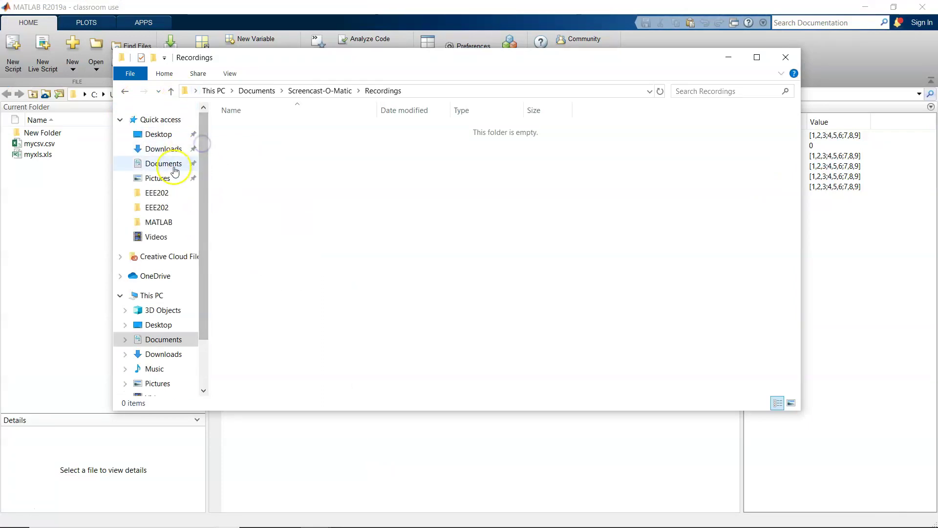
pyautogui.click(175, 171)
pyautogui.doubleClick(251, 186)
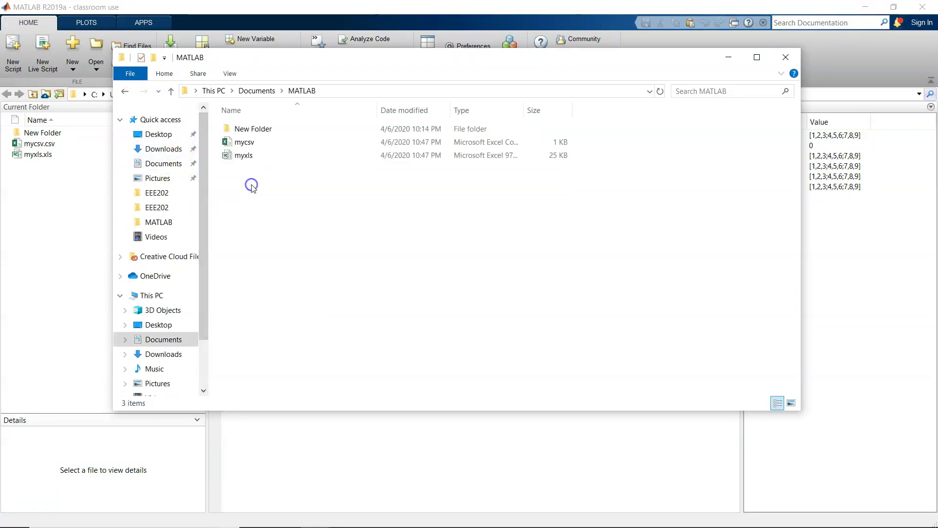
# Open the mycsv file from the MATLAB folder in Word by choosing another app, without making it the default.
pyautogui.rightClick(244, 148)
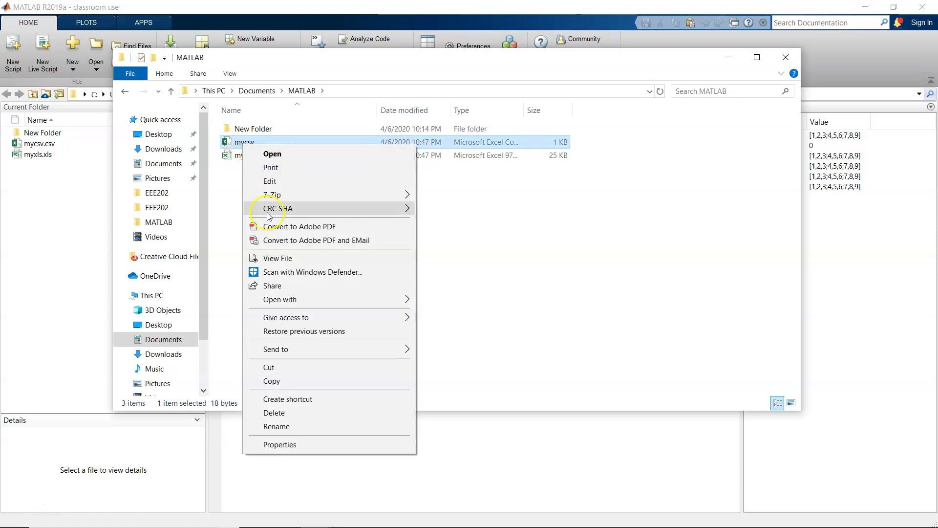
pyautogui.moveTo(370, 306)
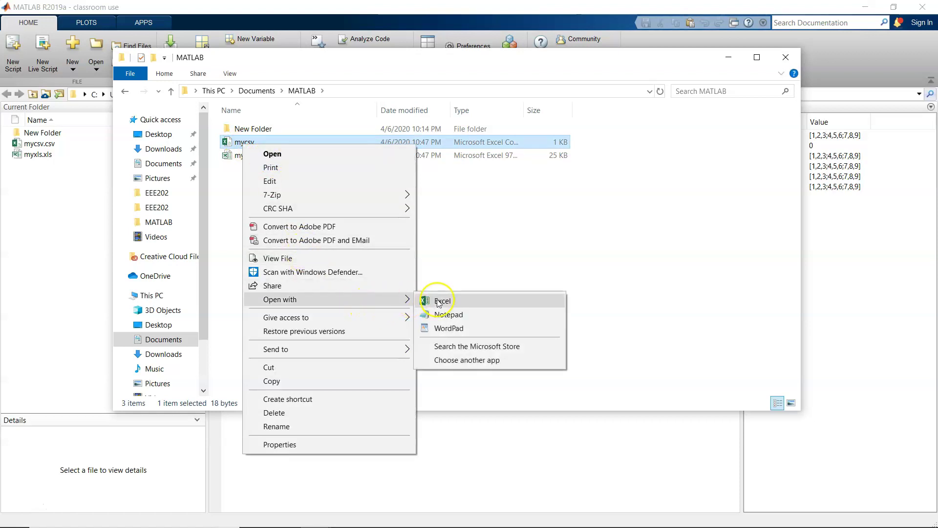
pyautogui.click(479, 365)
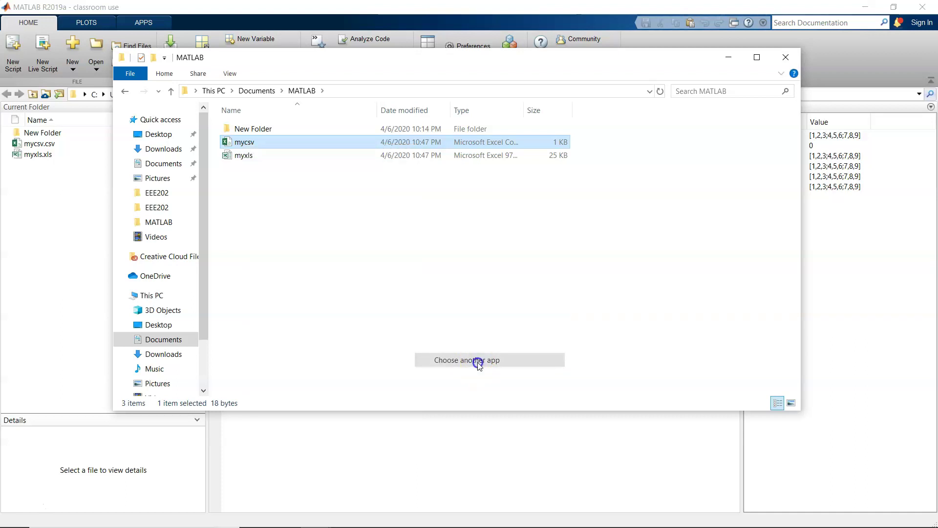
pyautogui.click(394, 321)
pyautogui.scroll(-5, 452, 309)
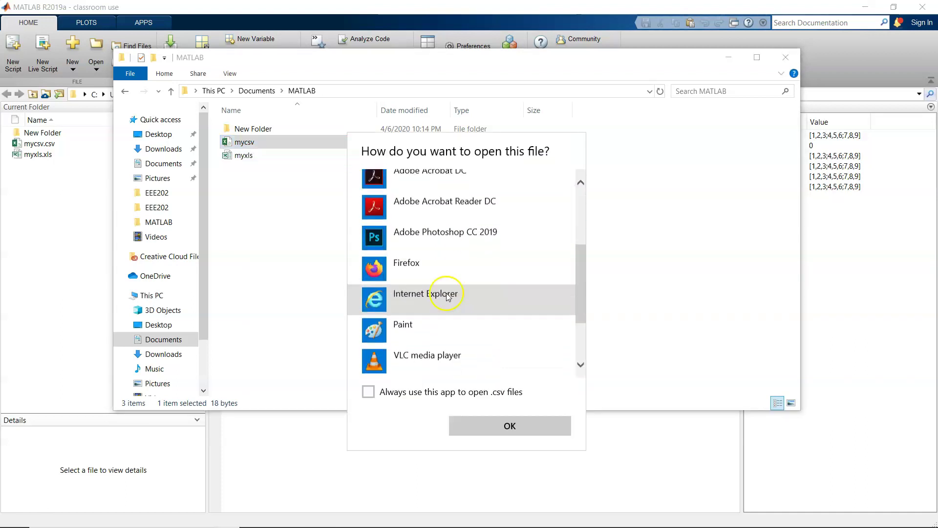
pyautogui.click(374, 333)
pyautogui.click(510, 425)
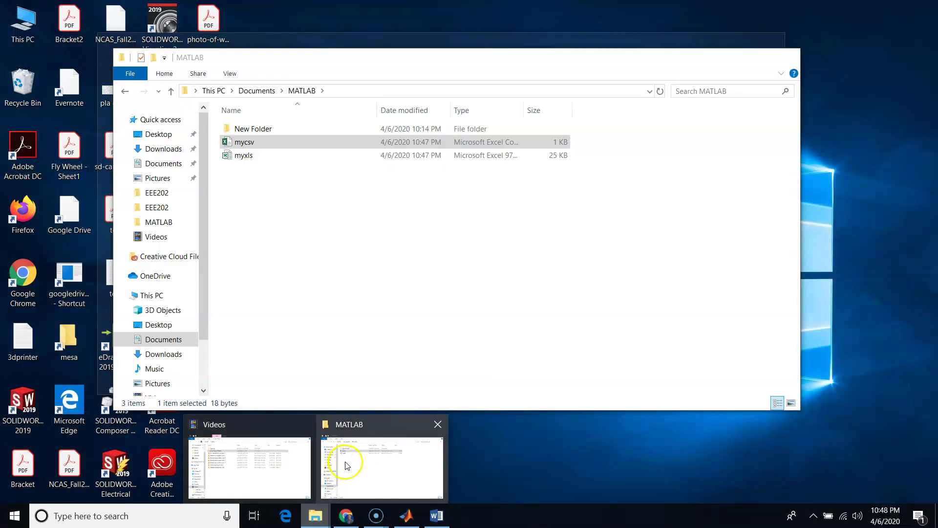
# Switch from File Explorer through MATLAB to Word to view the text of mycsv, and close the document.
pyautogui.click(346, 462)
pyautogui.moveTo(289, 523)
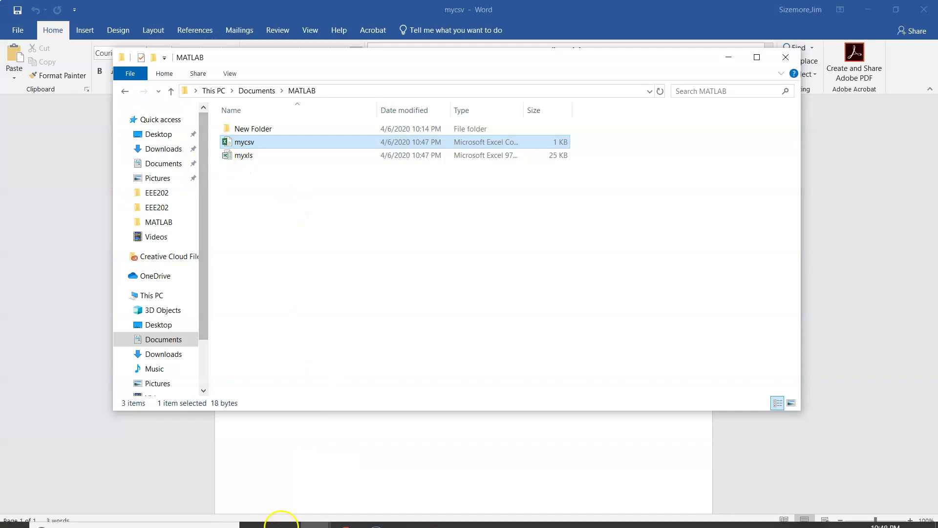
pyautogui.click(409, 517)
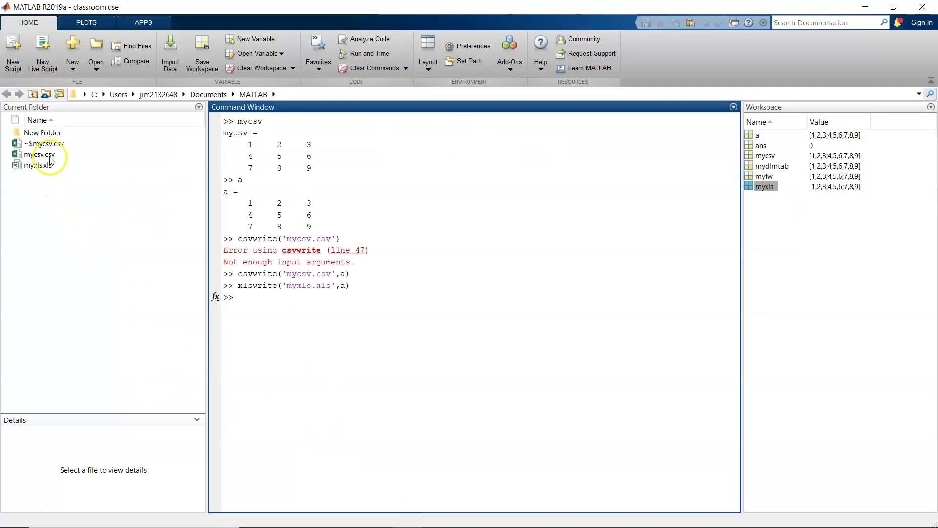
pyautogui.moveTo(366, 517)
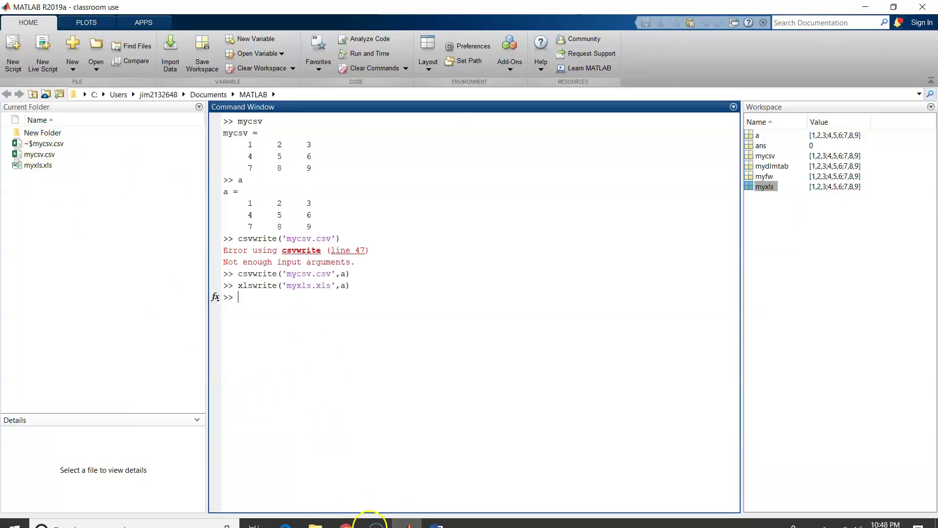
pyautogui.click(437, 516)
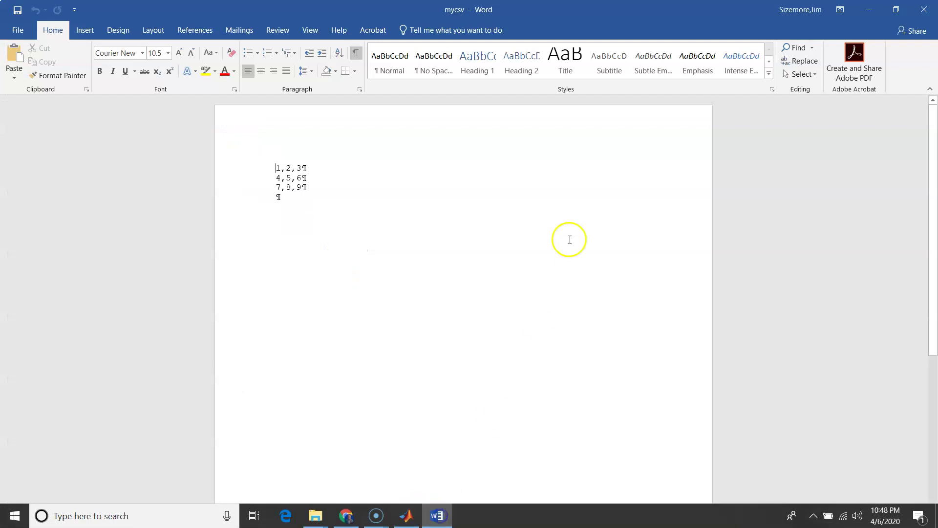
pyautogui.click(924, 10)
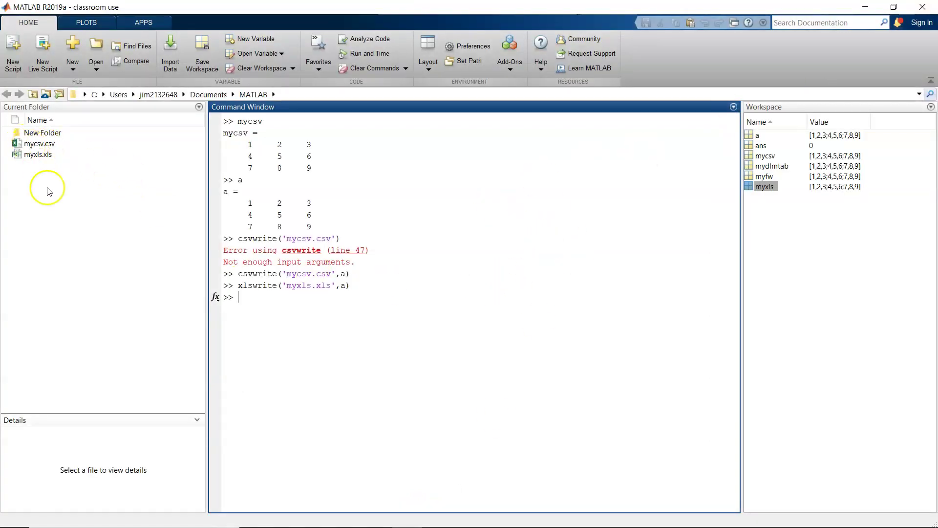
# Open mycsv.csv outside MATLAB from the current folder to view its cells in Excel, and close the workbook.
pyautogui.rightClick(29, 144)
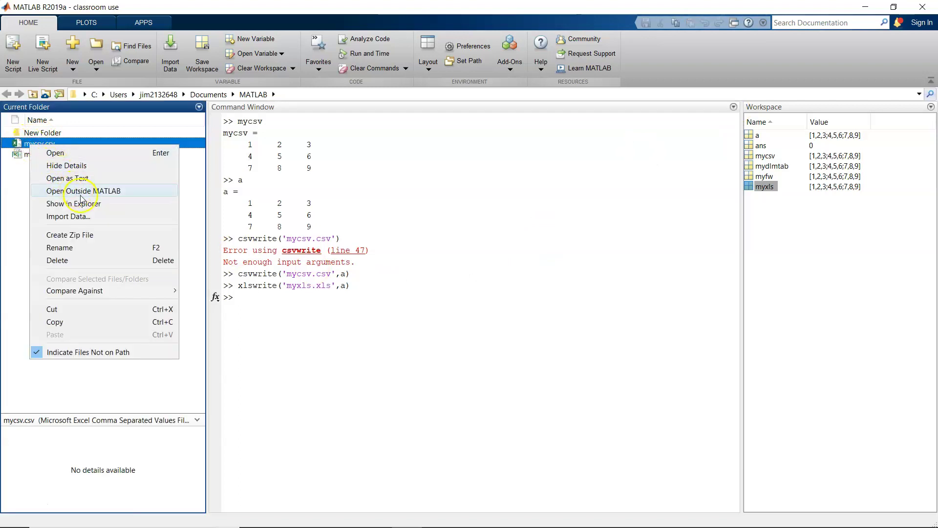
pyautogui.click(18, 186)
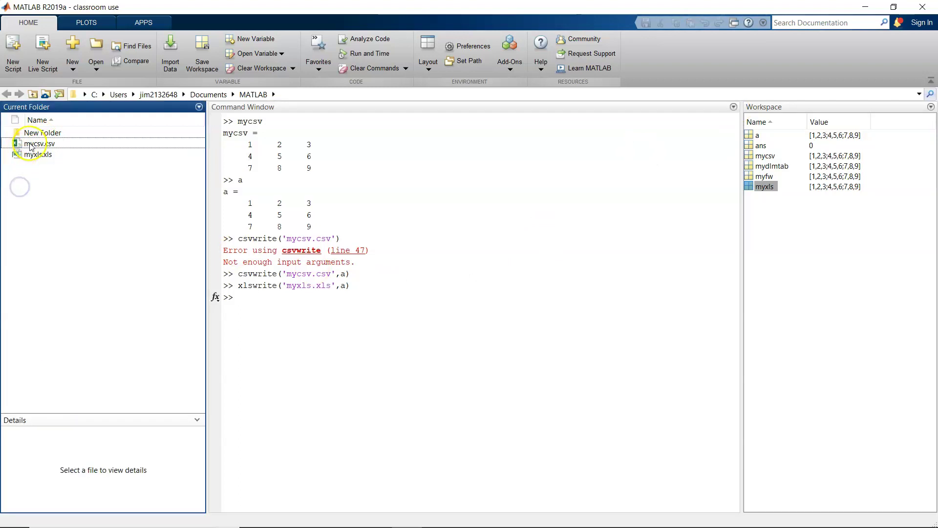
pyautogui.rightClick(30, 145)
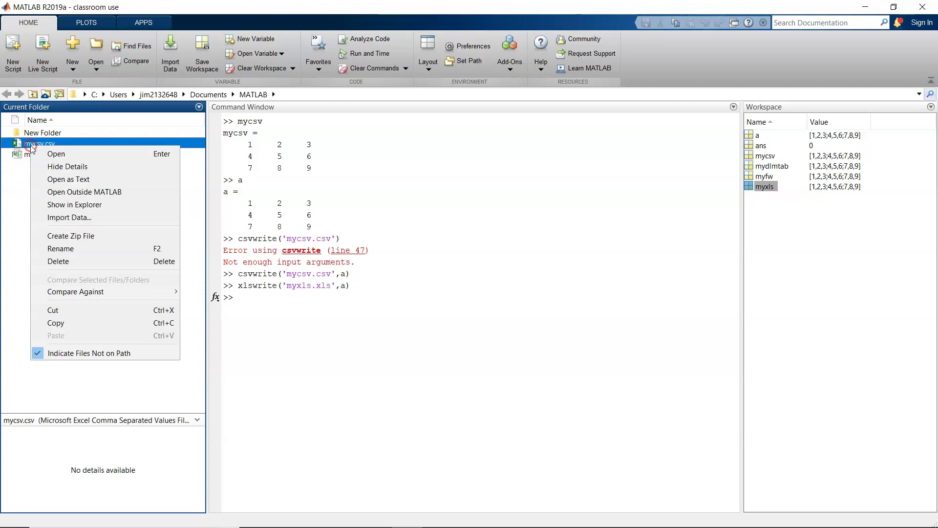
pyautogui.click(79, 194)
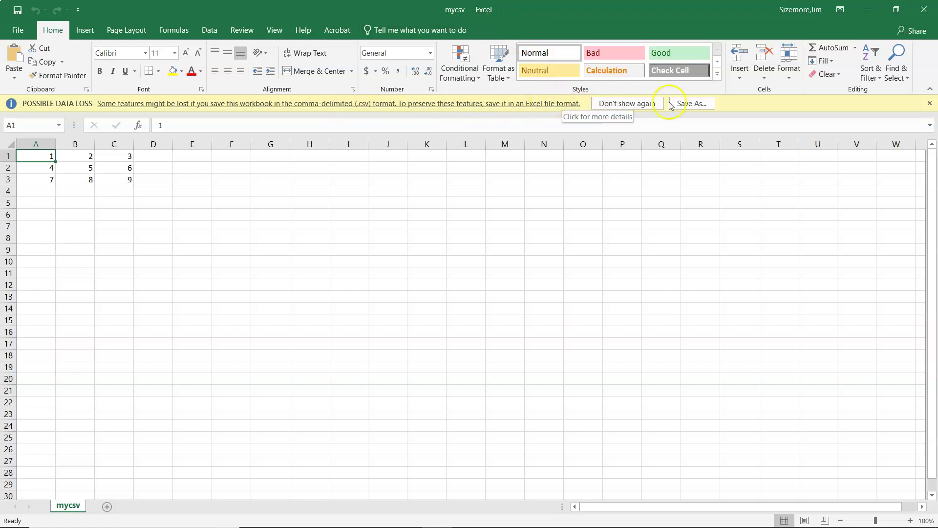
pyautogui.click(924, 10)
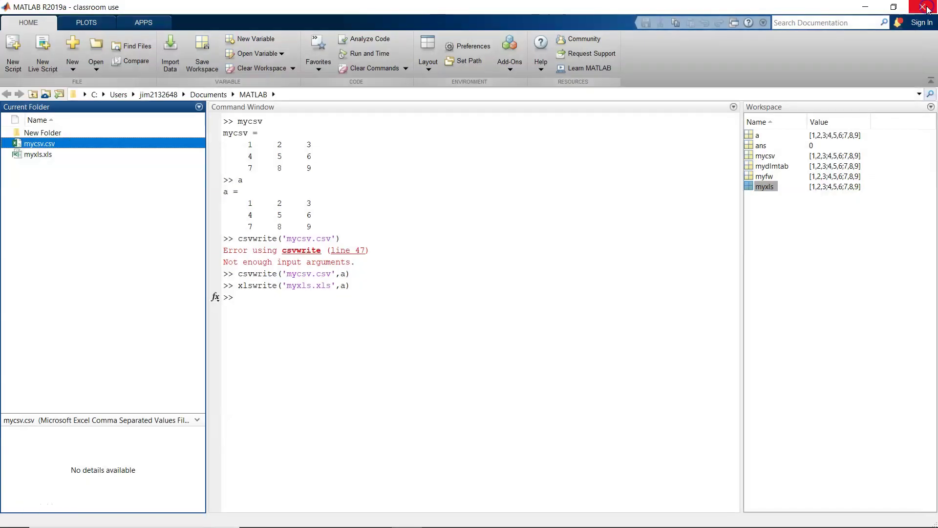
# Dismiss the import preview of myxls.xls, view the file outside MATLAB in Excel, and close it.
pyautogui.doubleClick(38, 155)
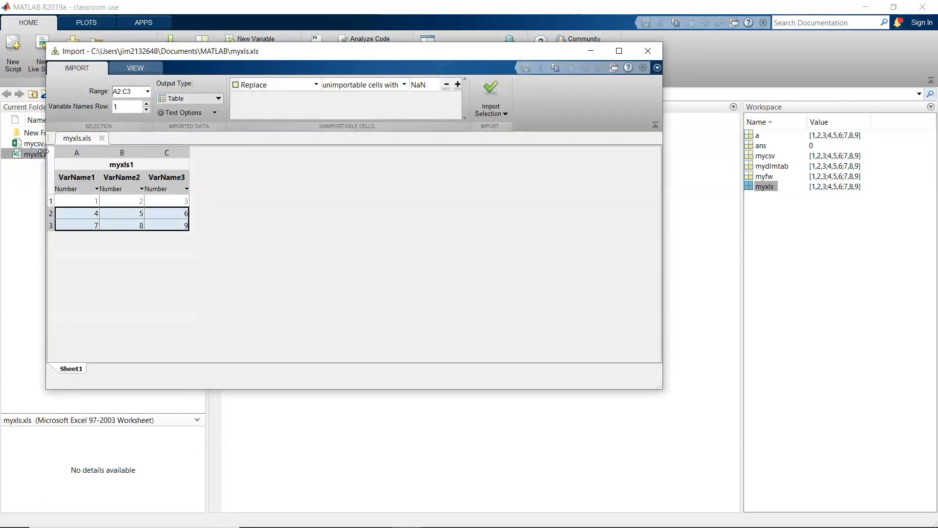
pyautogui.click(648, 51)
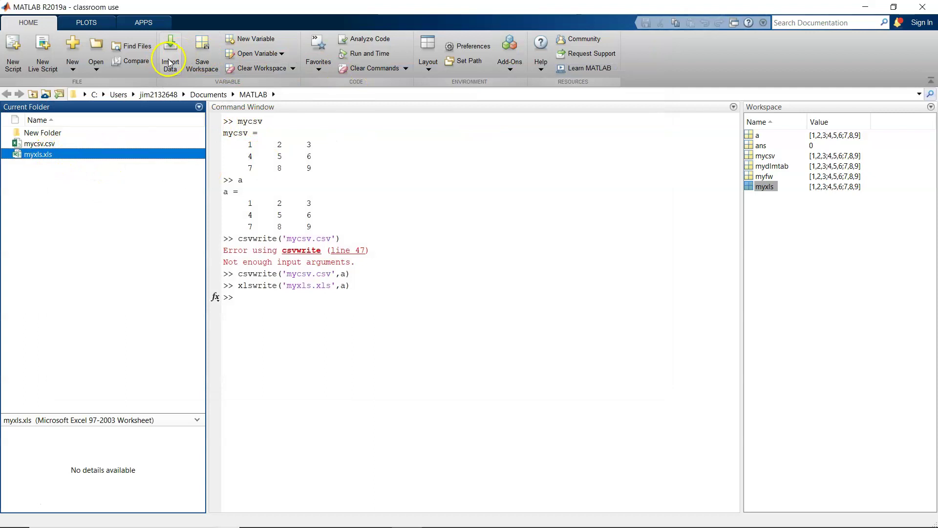
pyautogui.rightClick(29, 157)
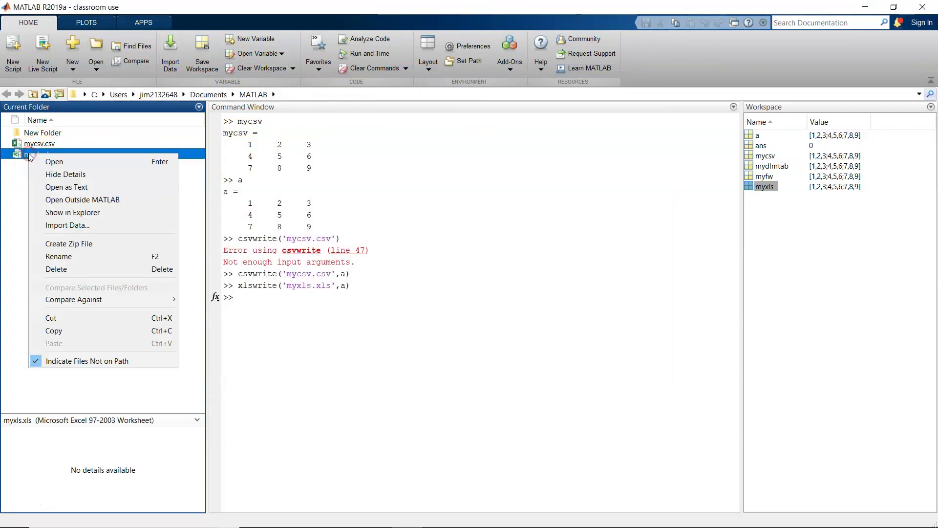
pyautogui.click(68, 200)
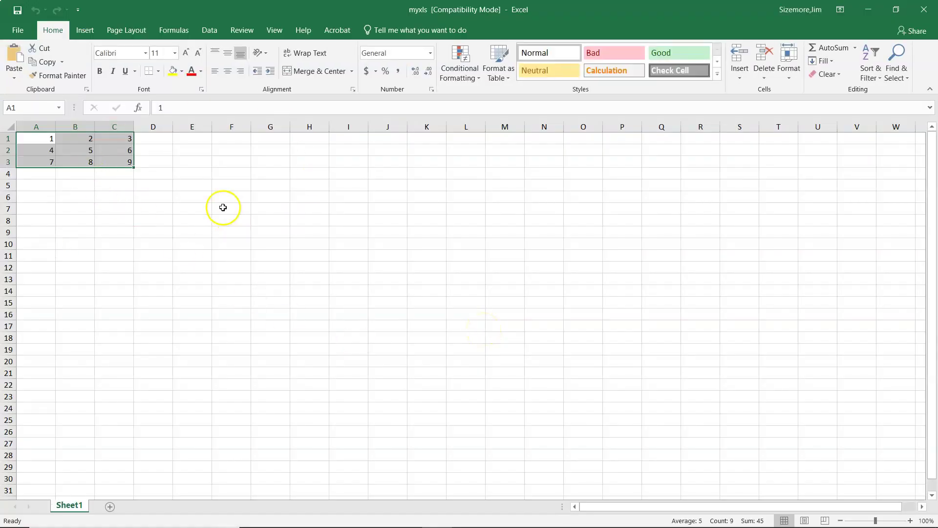
pyautogui.click(926, 11)
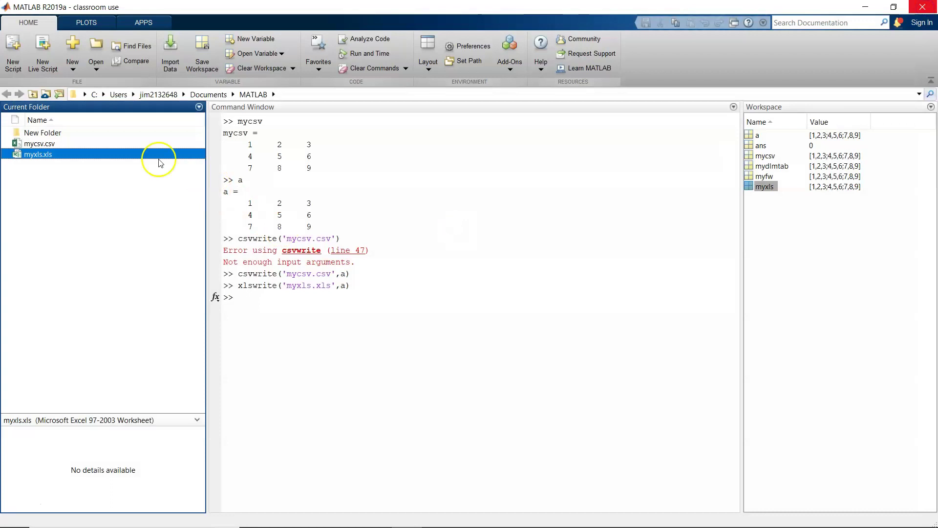
# Open myxls.xls as text to examine its raw contents in the Editor, and close the Editor.
pyautogui.rightClick(43, 156)
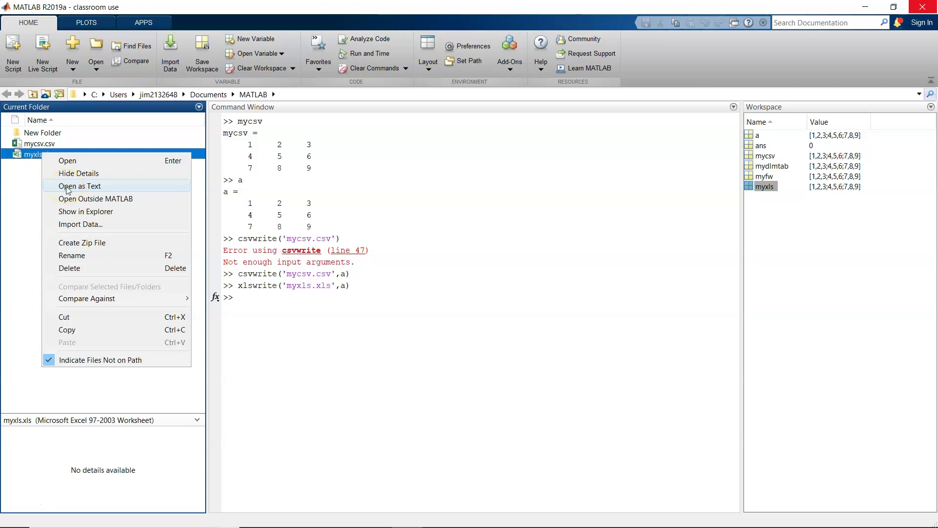
pyautogui.click(67, 188)
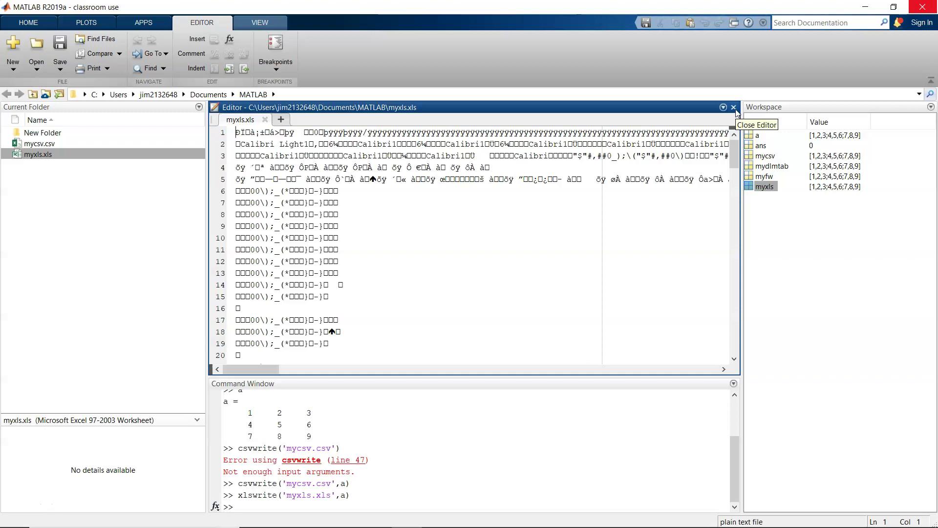
pyautogui.click(735, 109)
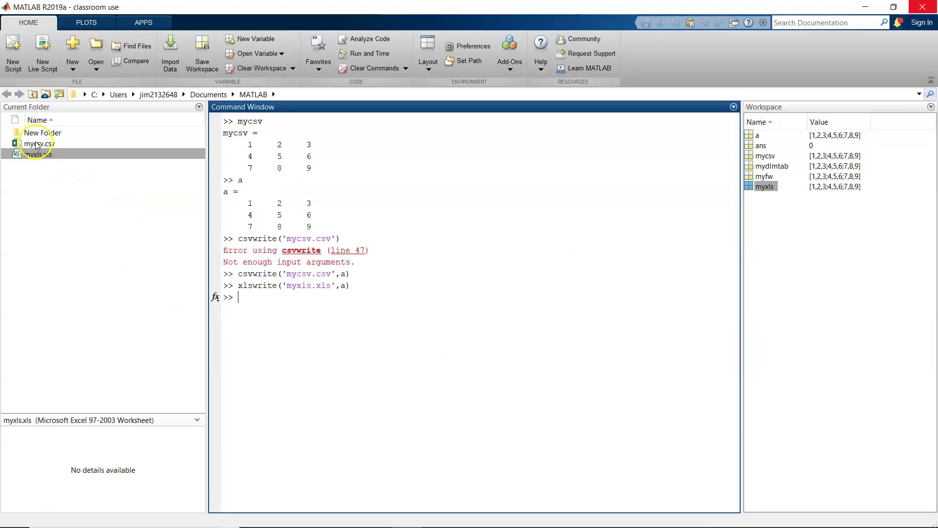
# Open mycsv.csv as text to examine its comma-separated contents in the Editor.
pyautogui.rightClick(36, 145)
pyautogui.click(74, 175)
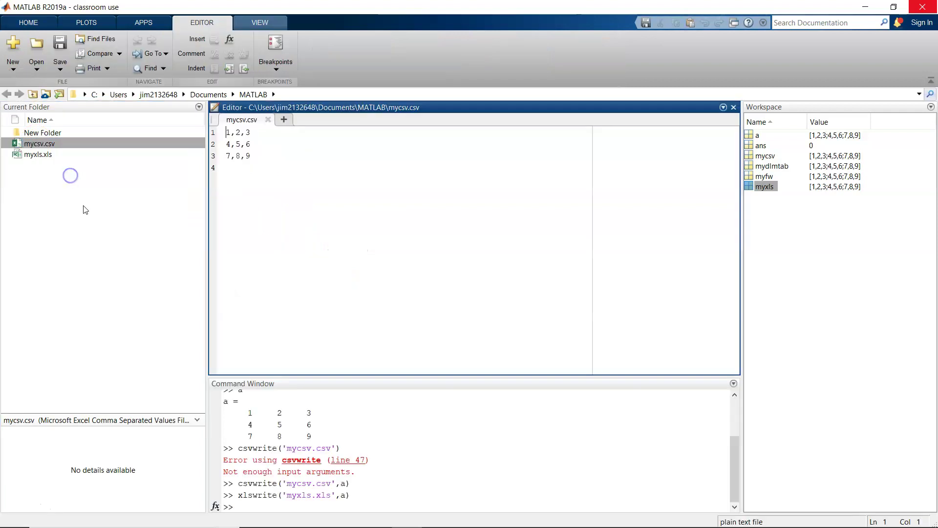